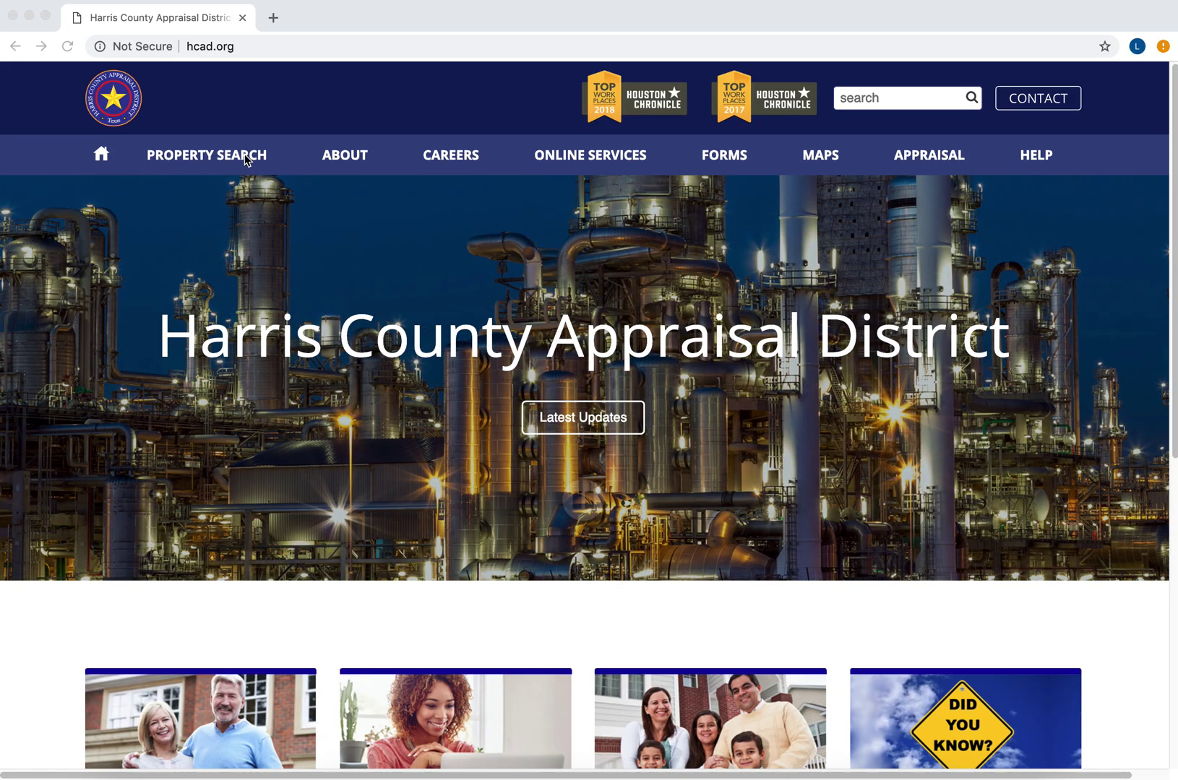
Open the Quick Search page from the Property Search menu.
left_click(217, 163)
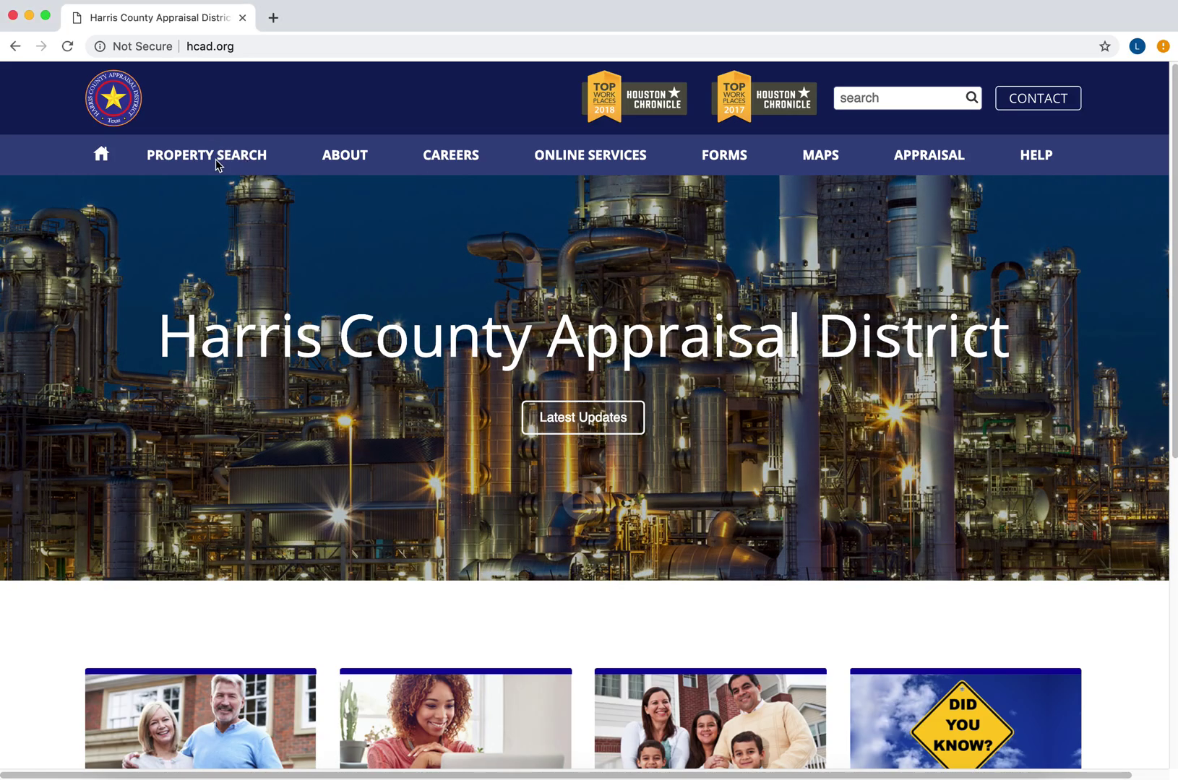
mouse_move(215, 158)
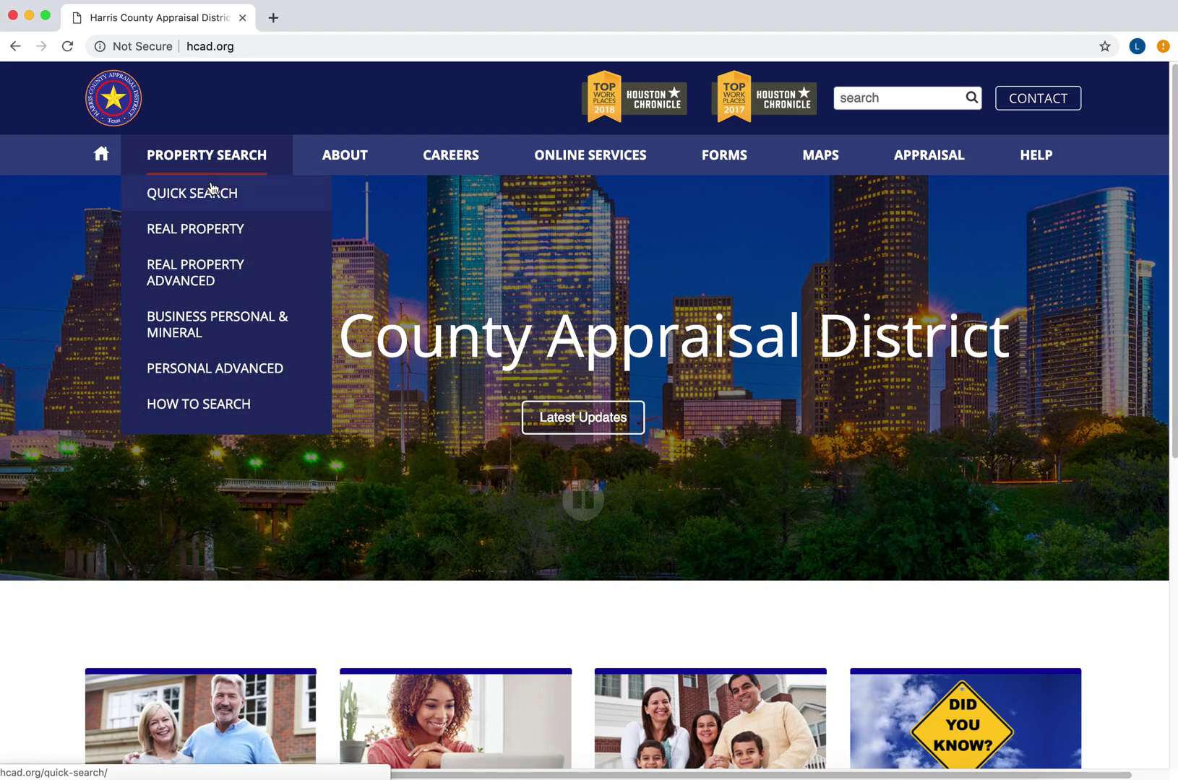
left_click(212, 190)
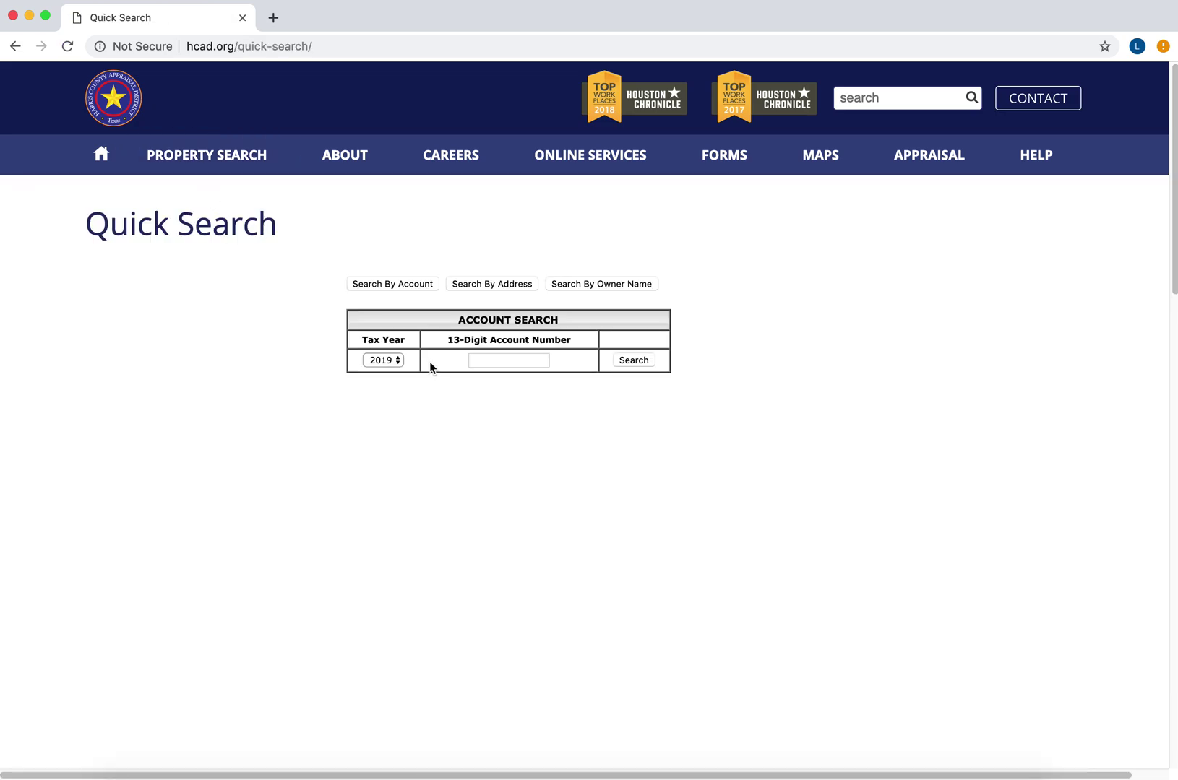
Switch the search form to address, then account, then owner-name searching.
left_click(512, 285)
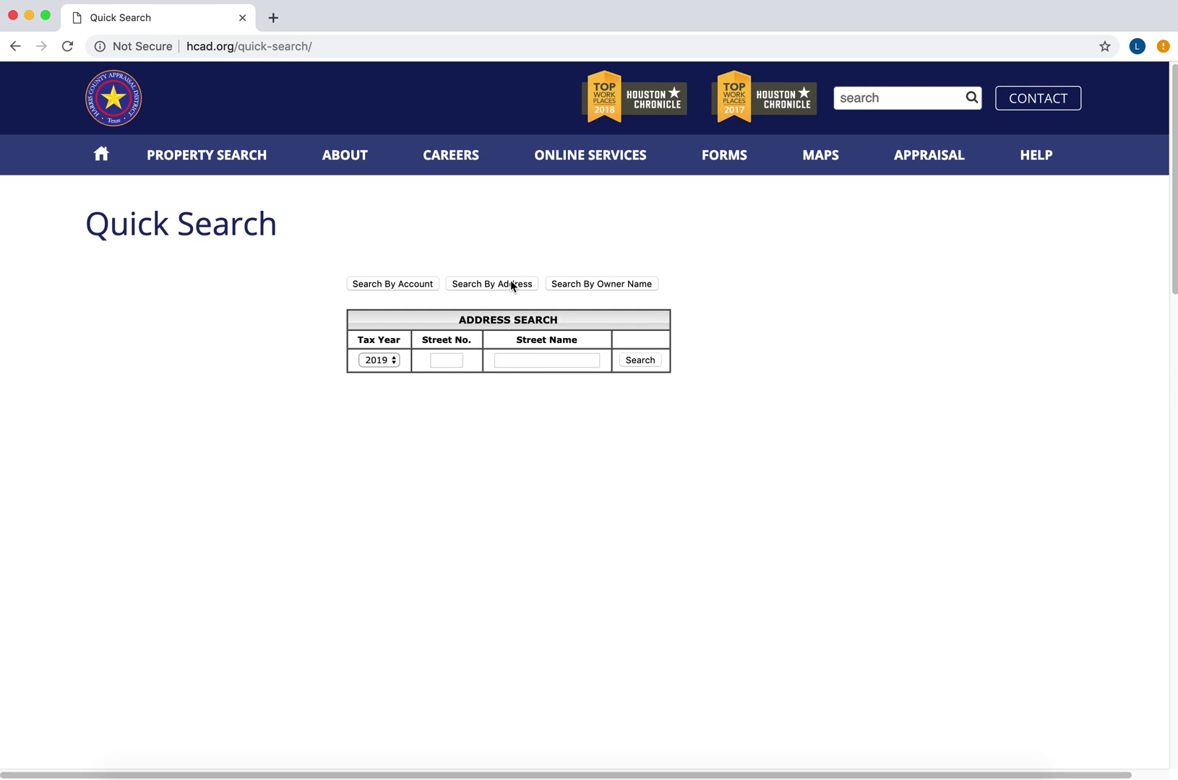
left_click(408, 288)
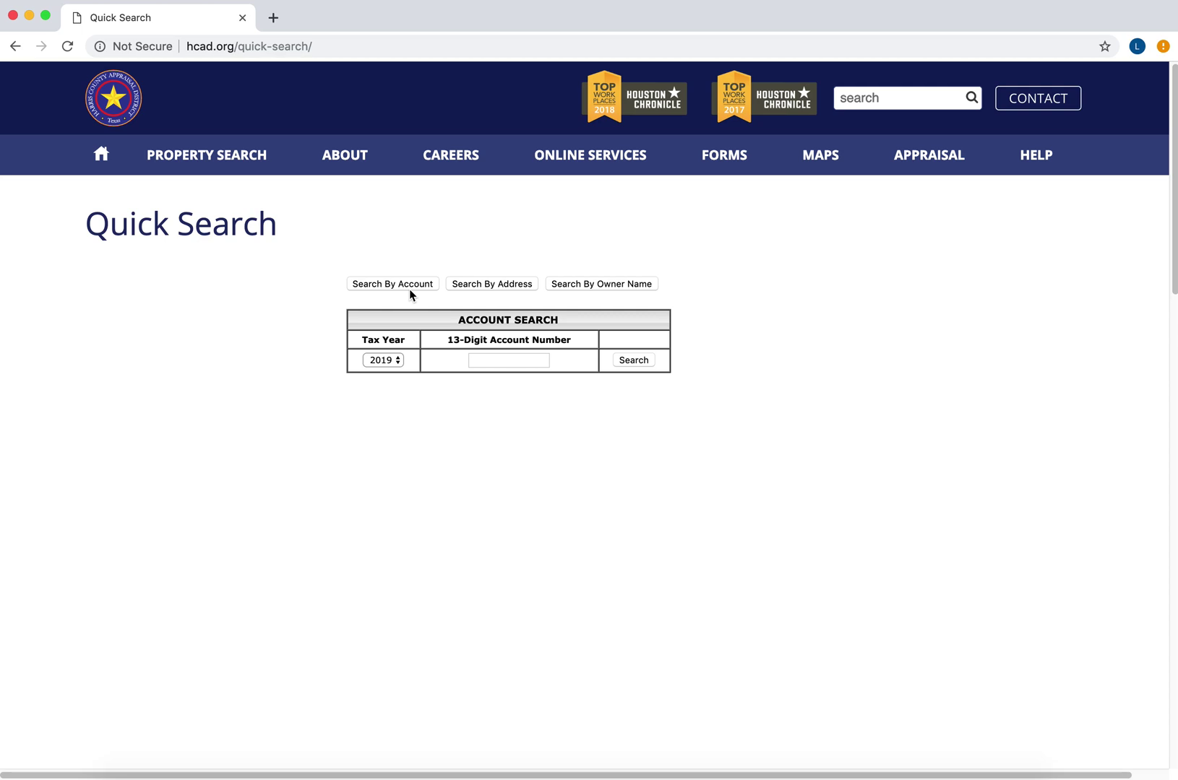
left_click(650, 289)
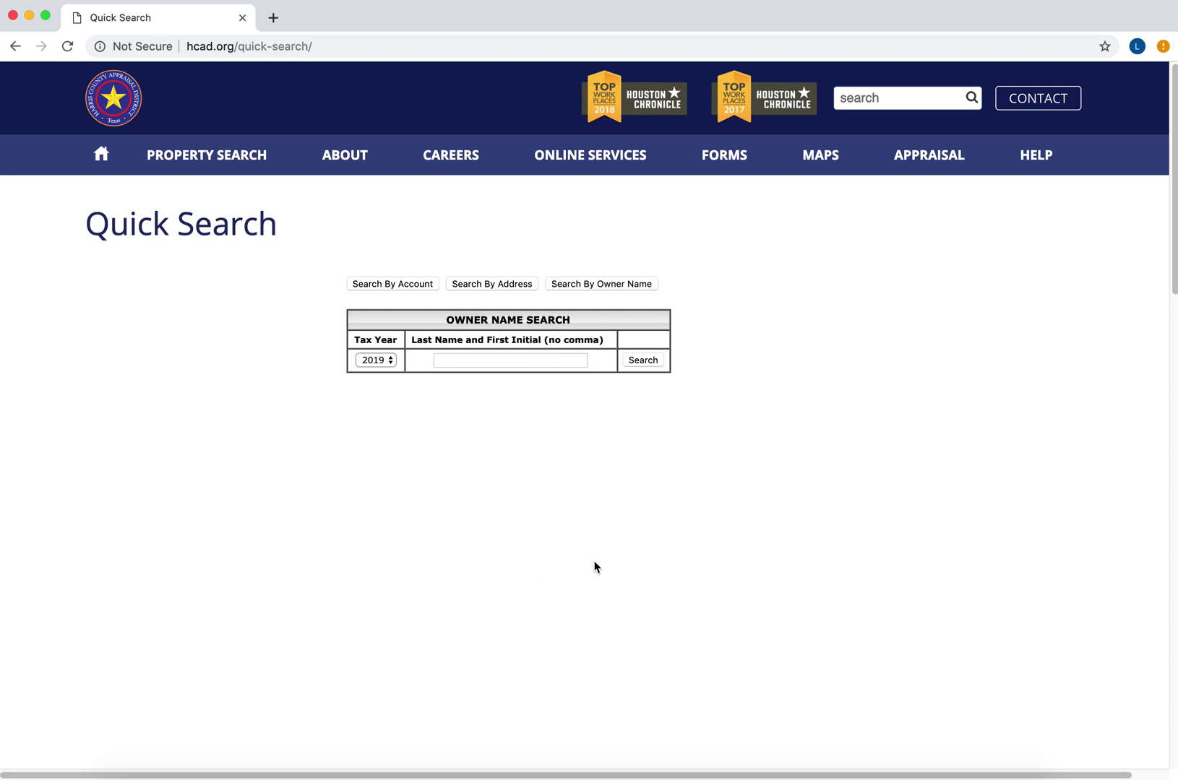
mouse_move(221, 169)
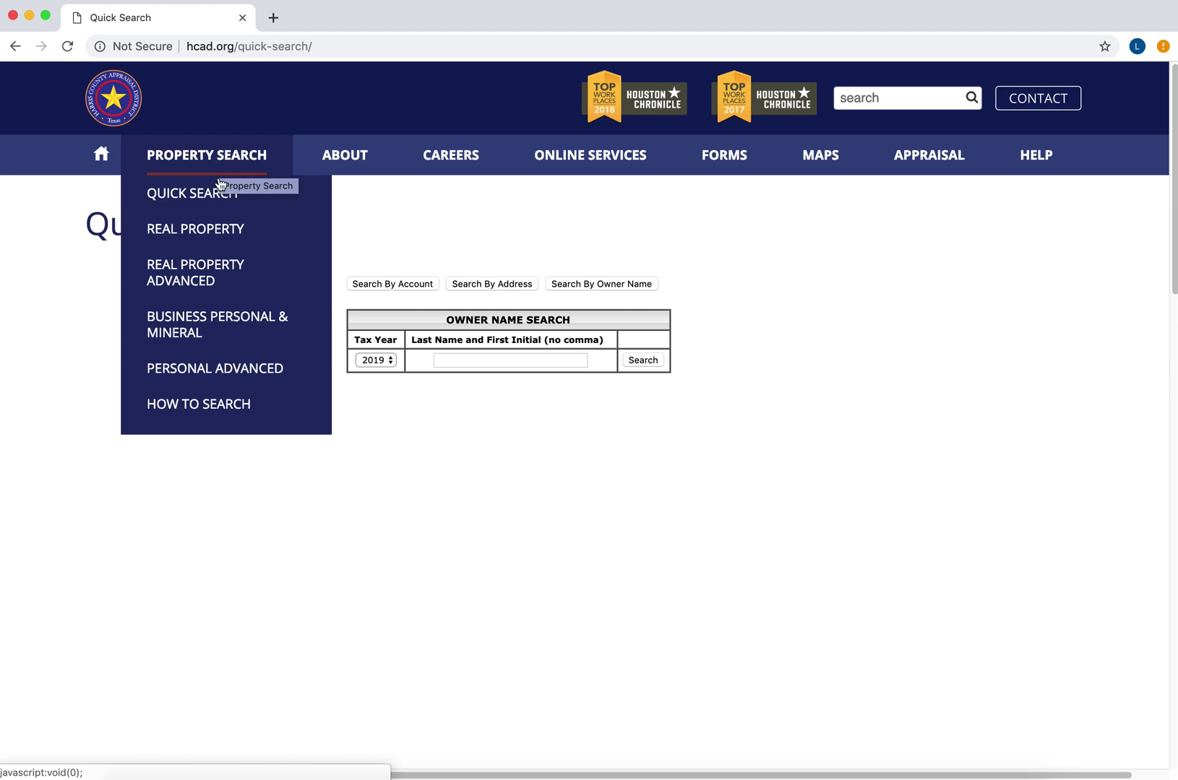
Open the Real Property Advanced page, then the Facet Maps page.
left_click(207, 276)
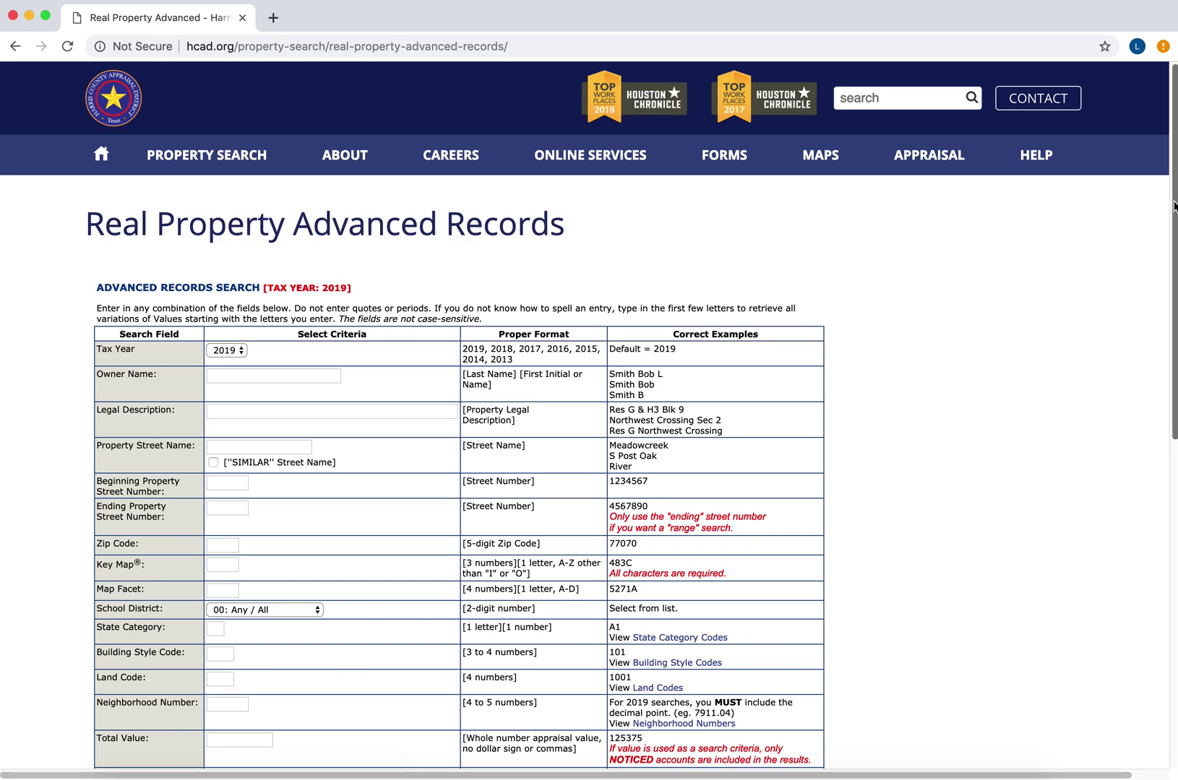
left_click_drag(1174, 206, 1141, 203)
mouse_move(831, 139)
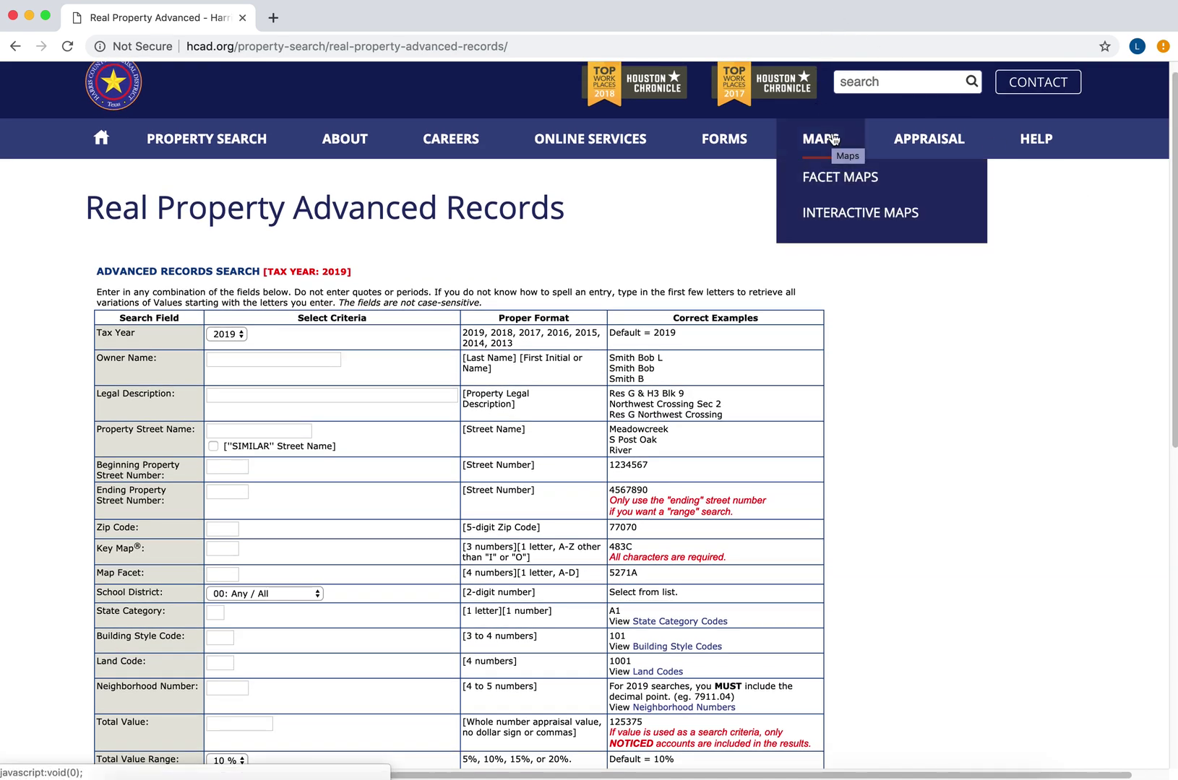
left_click(835, 182)
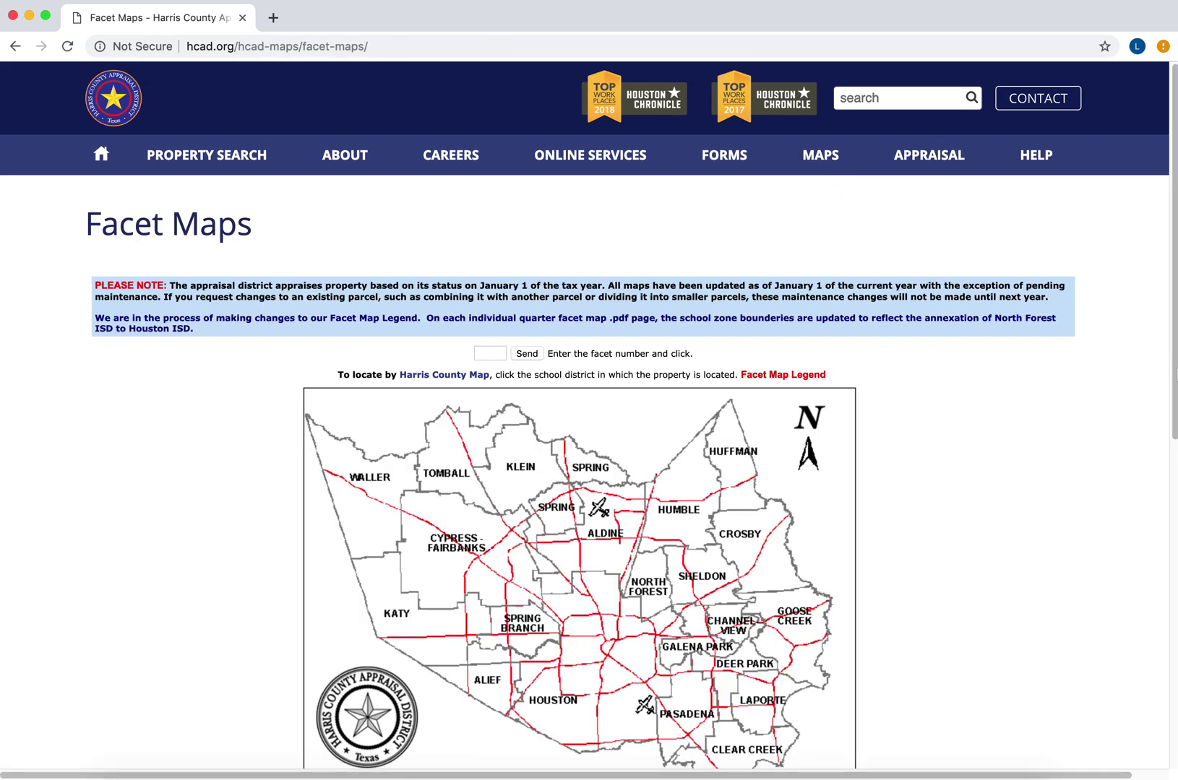
Display the Houston school district's quarter-facet grid map.
scroll(1125, 448, "down", 2)
scroll(650, 376, "down", 1)
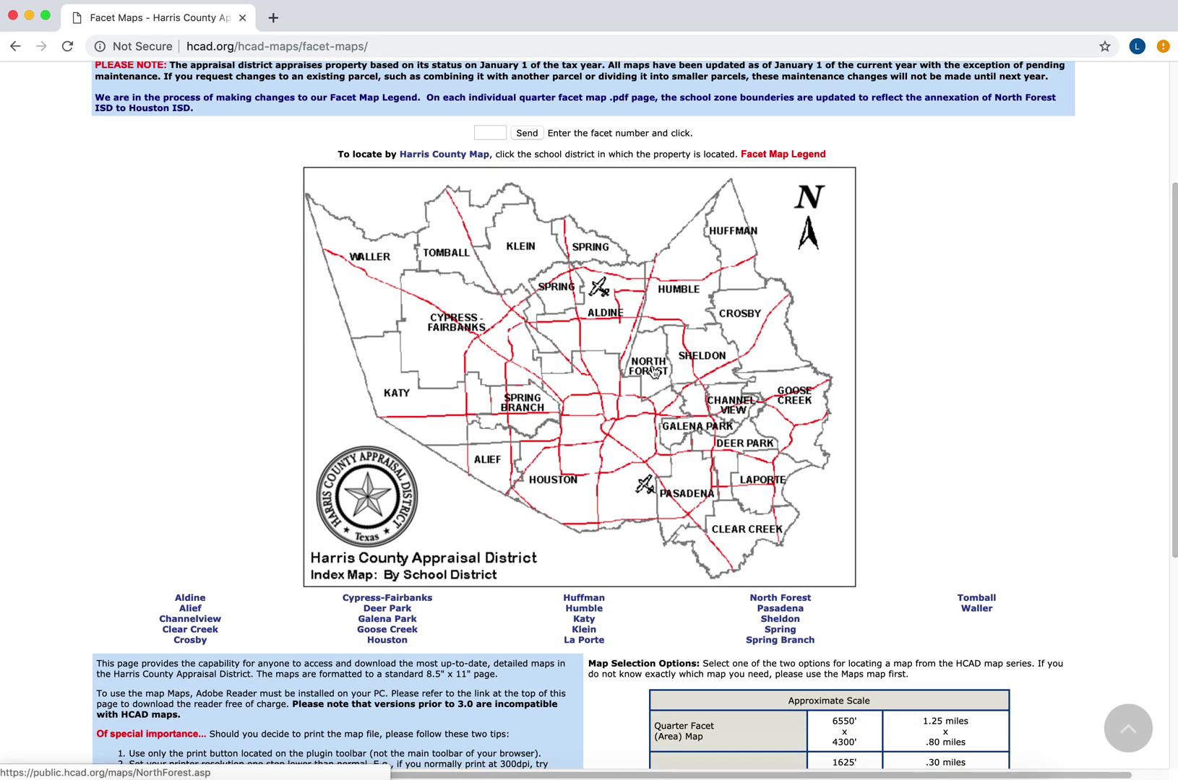
left_click(578, 401)
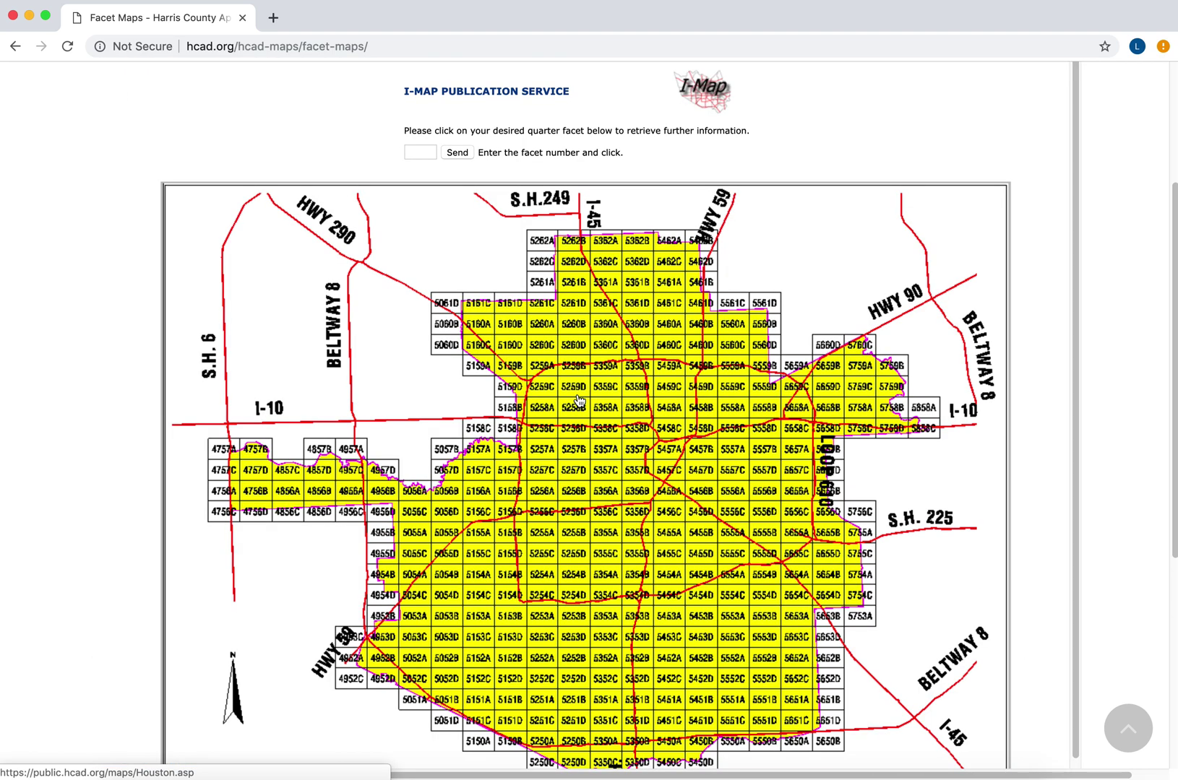
scroll(1075, 410, "down", 2)
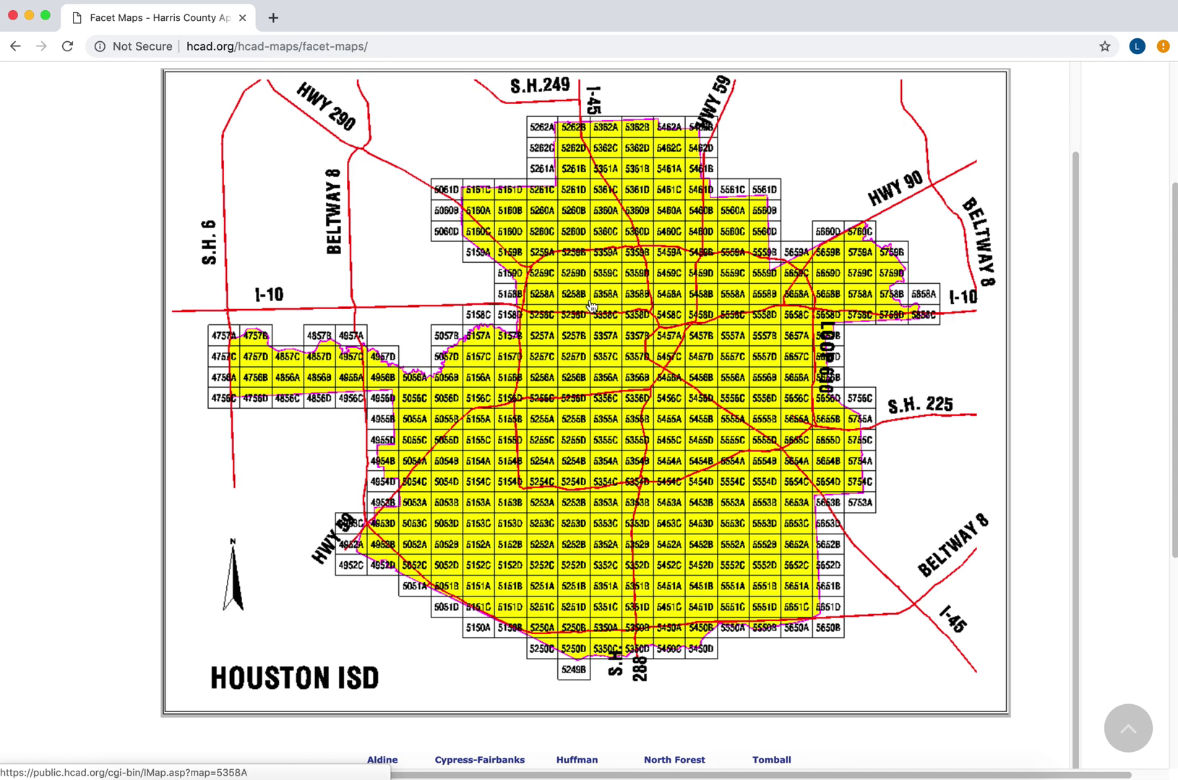
Open quarter facet 5260D and view its detailed 5260D5 parcel map PDF.
left_click(575, 232)
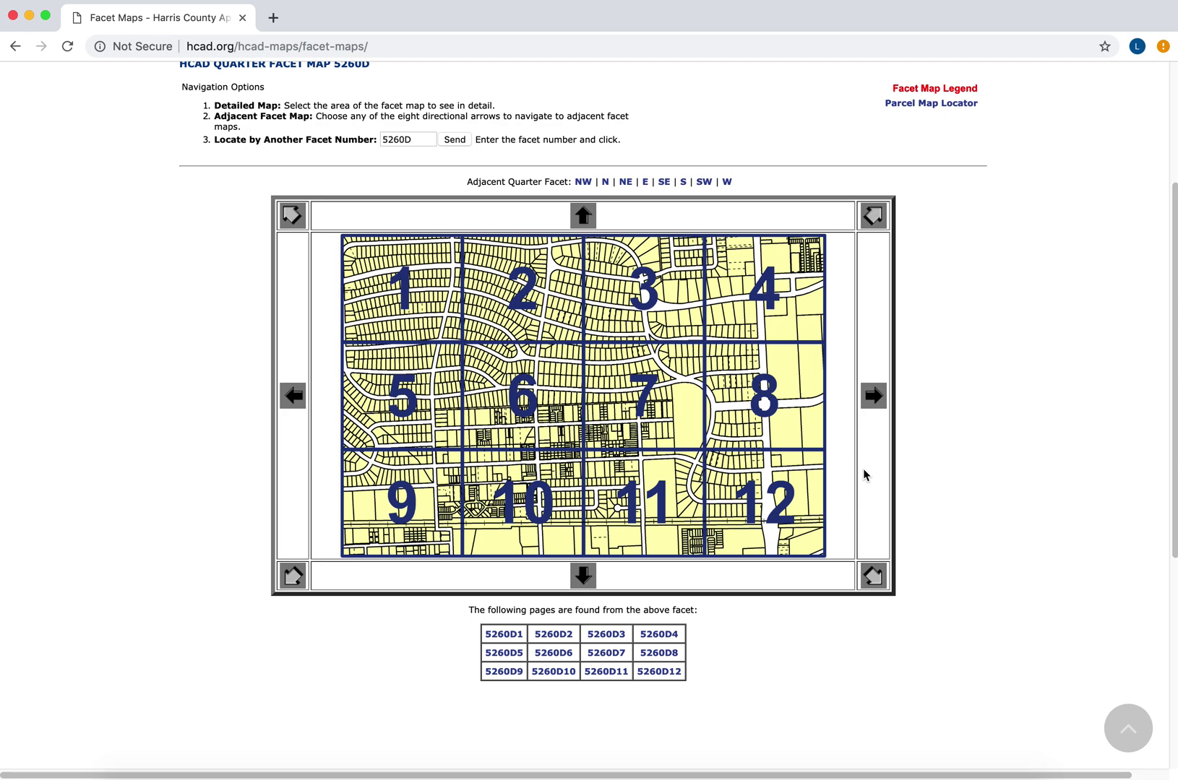
left_click(416, 394)
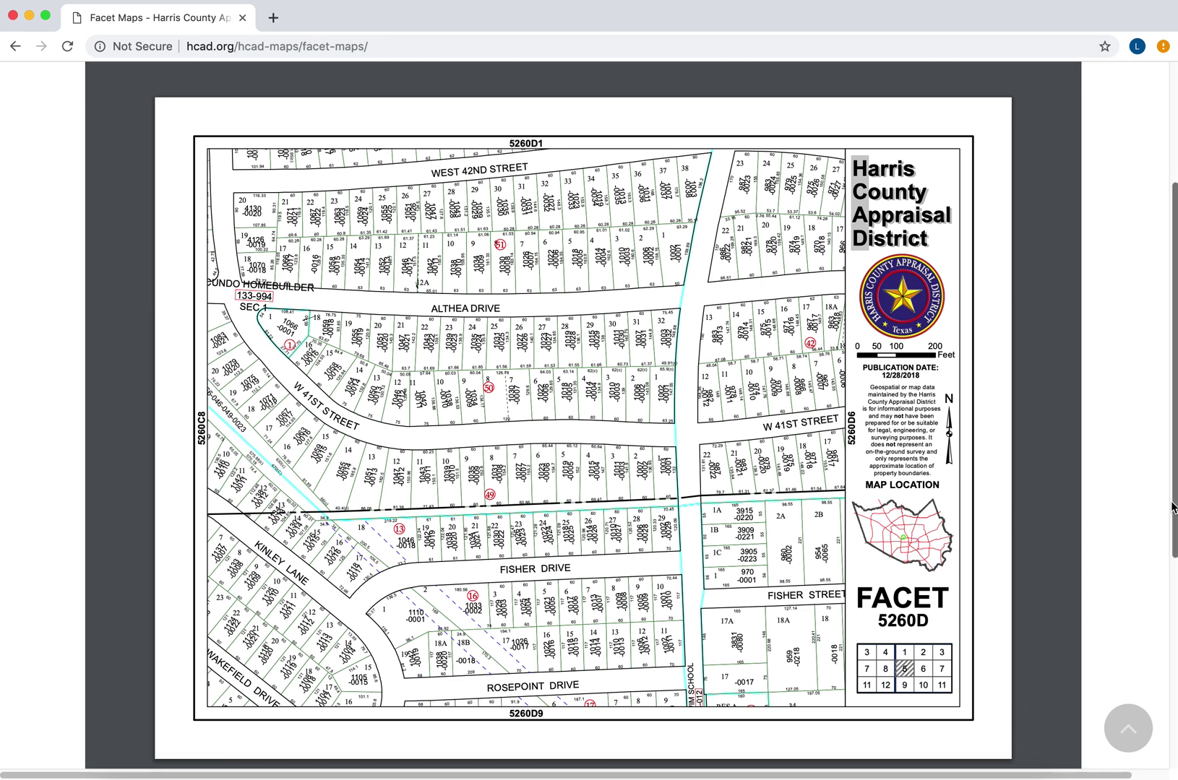
scroll(1172, 477, "up", 2)
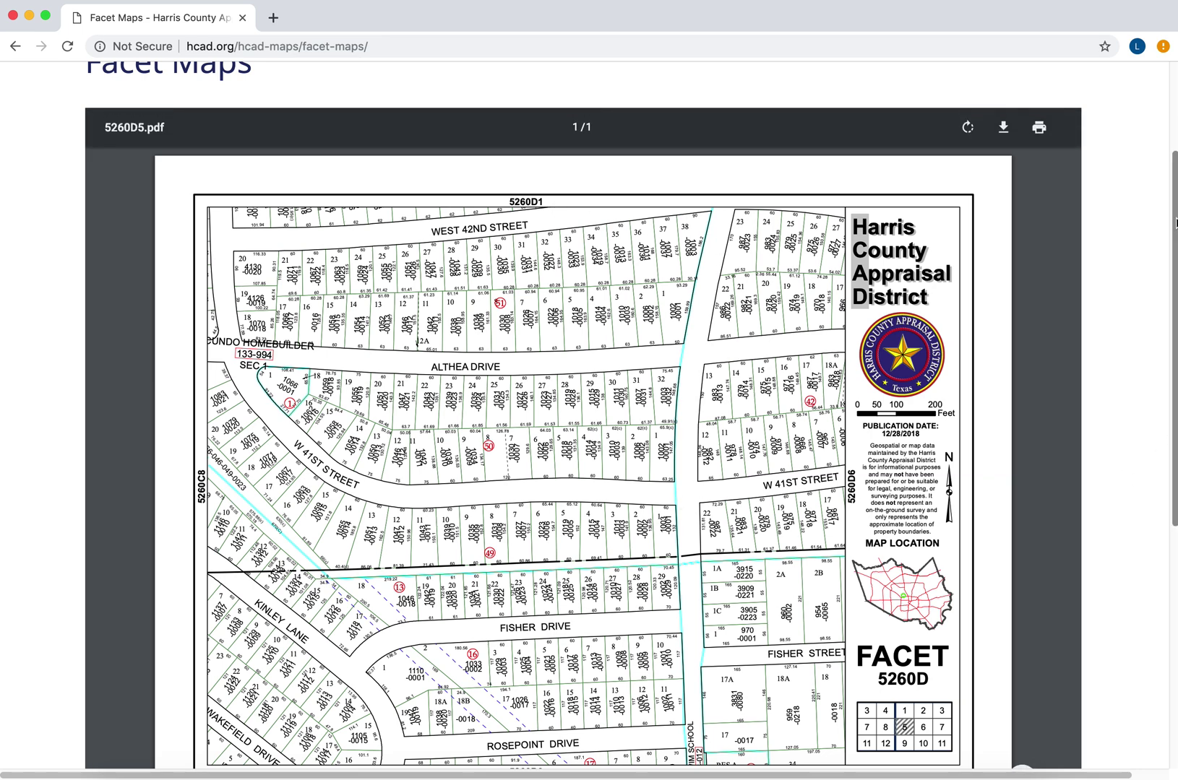
scroll(1175, 390, "down", 5)
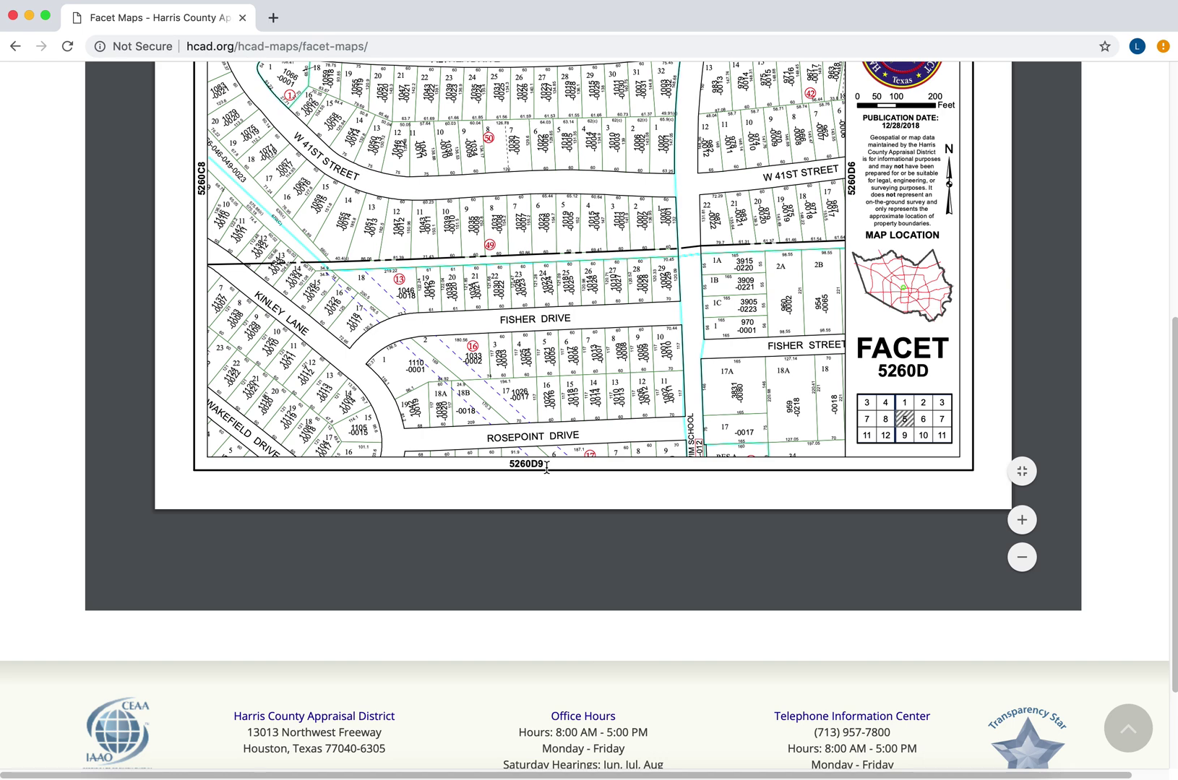
Copy the facet code and return to the 5260D page listing sections 5260D1–5260D12.
left_click(45, 3)
left_click(61, 63)
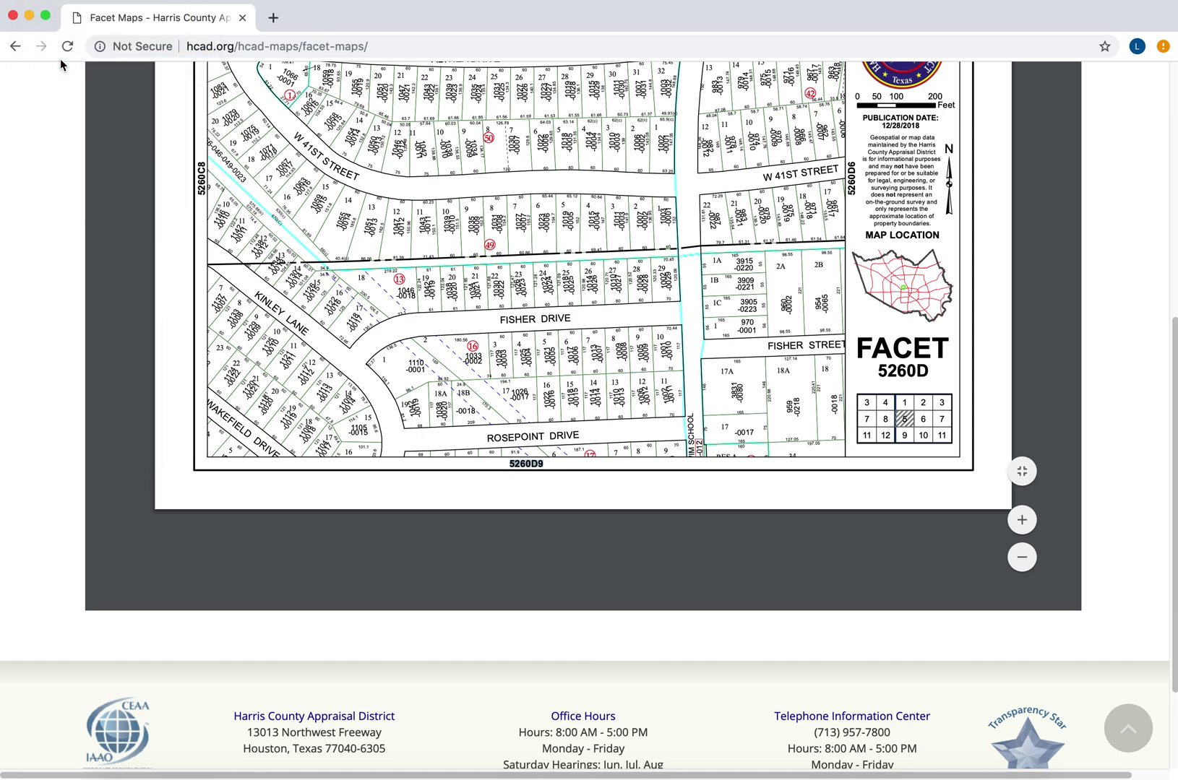
left_click(21, 50)
left_click(21, 50)
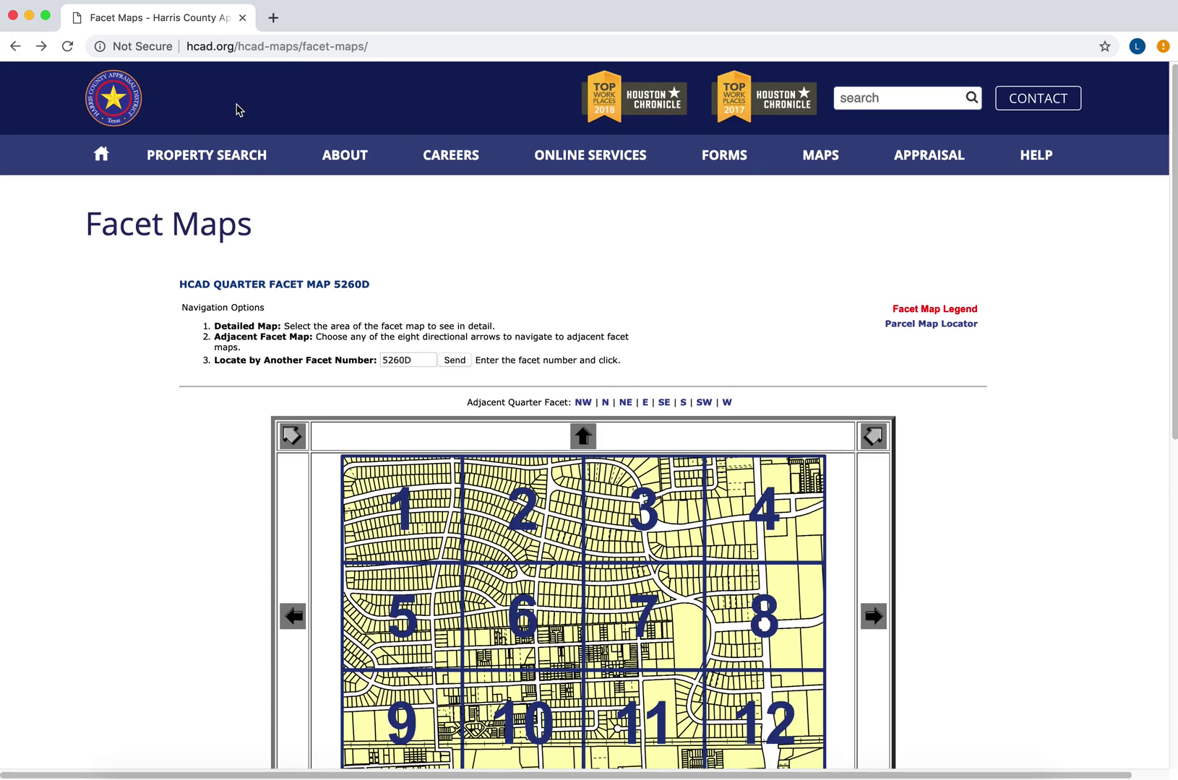
mouse_move(237, 152)
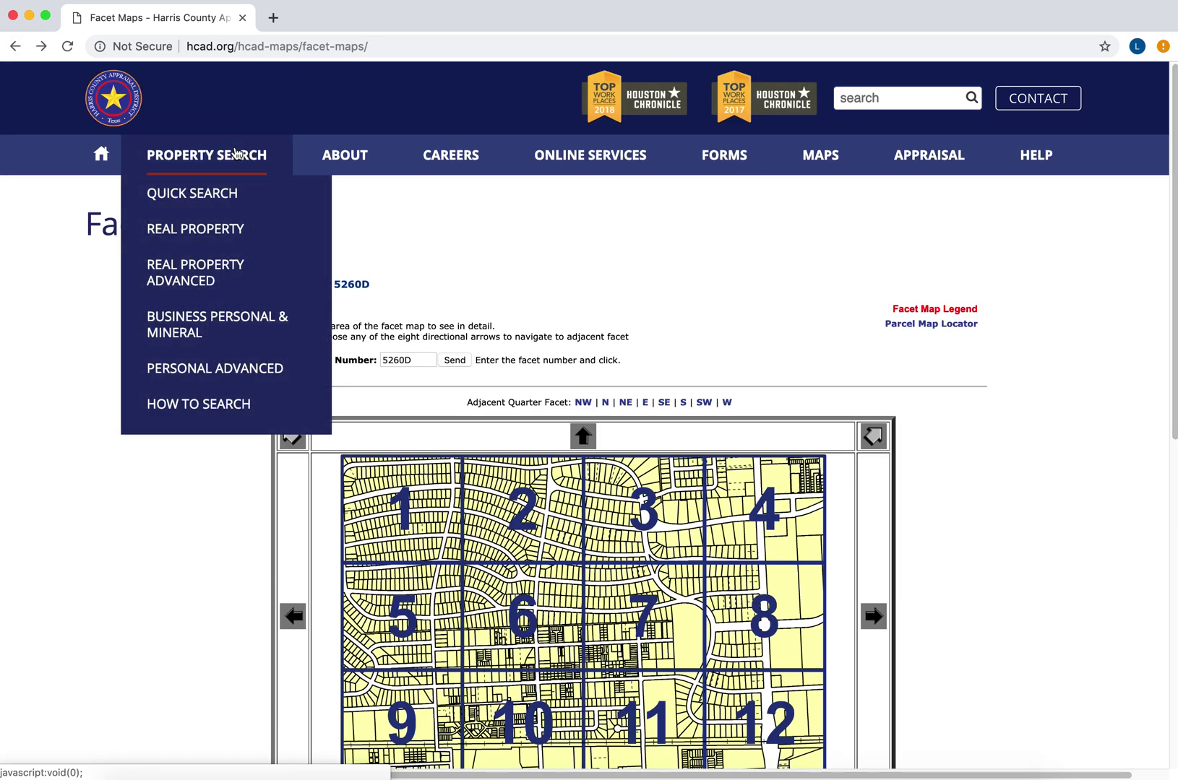
scroll(597, 332, "down", 3)
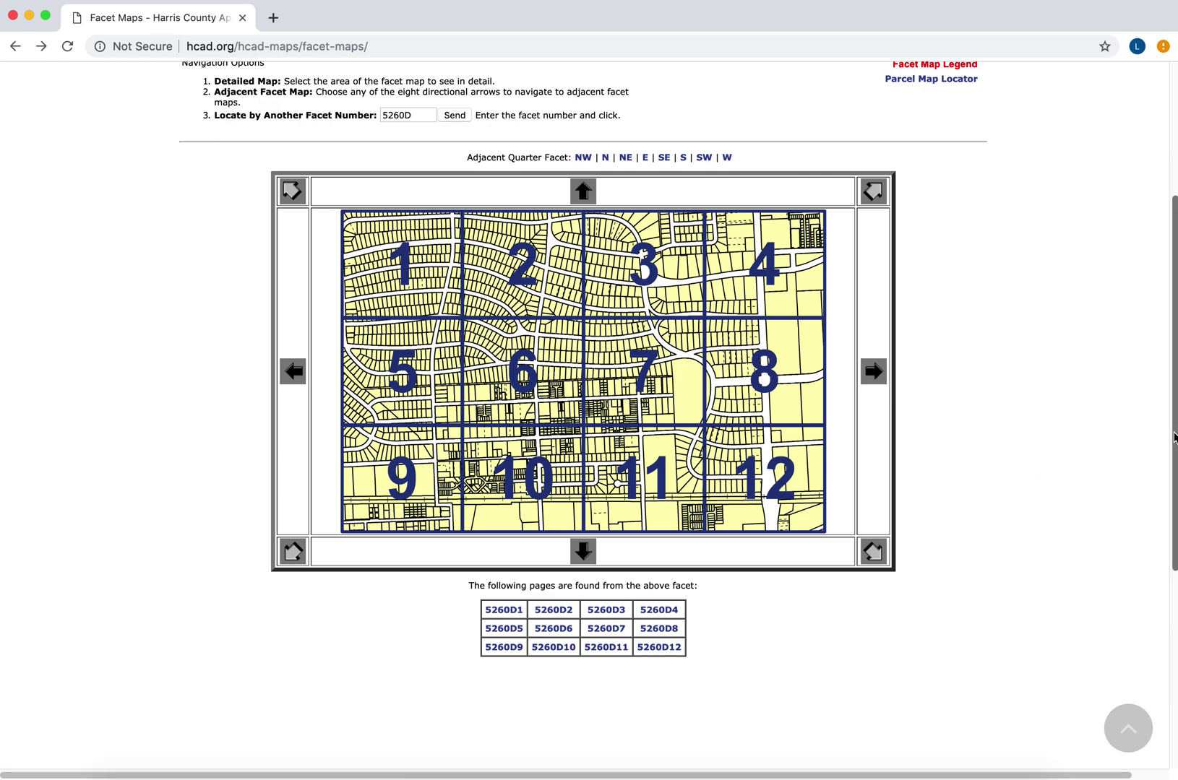
left_click_drag(1175, 438, 1175, 199)
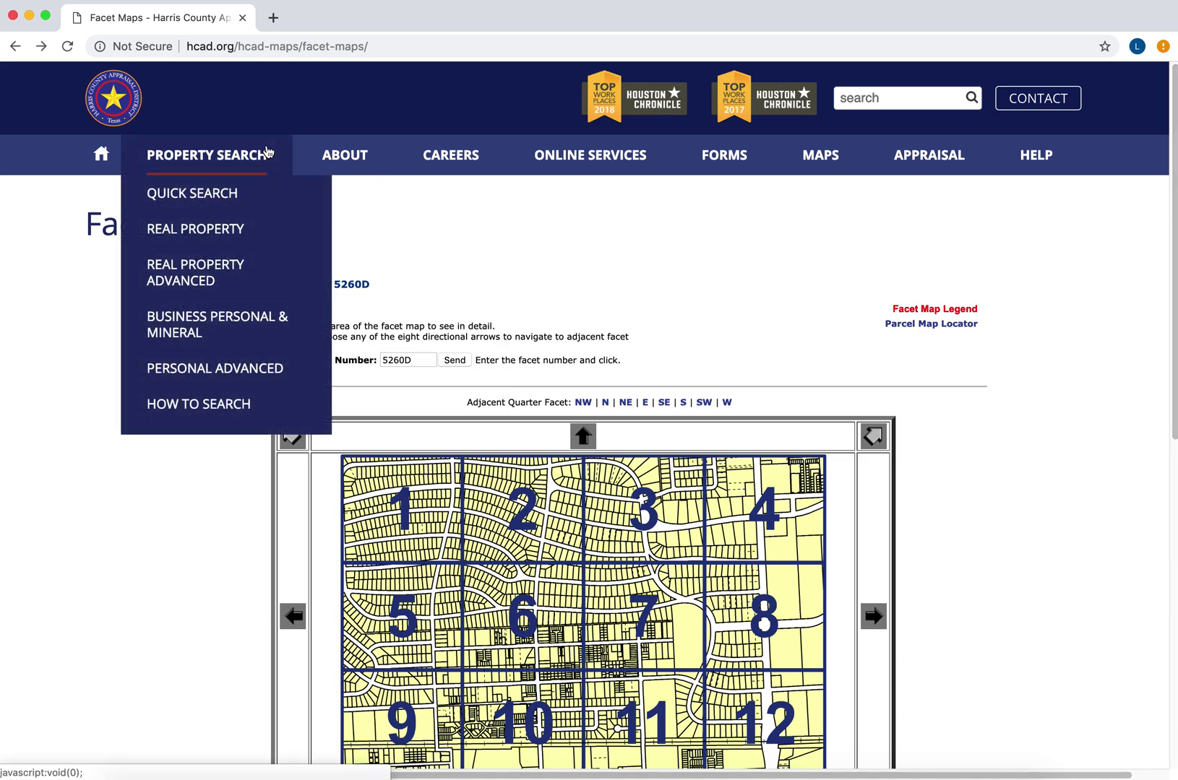
Open the Real Property Advanced form and paste 5260D into Map Facet.
left_click(211, 269)
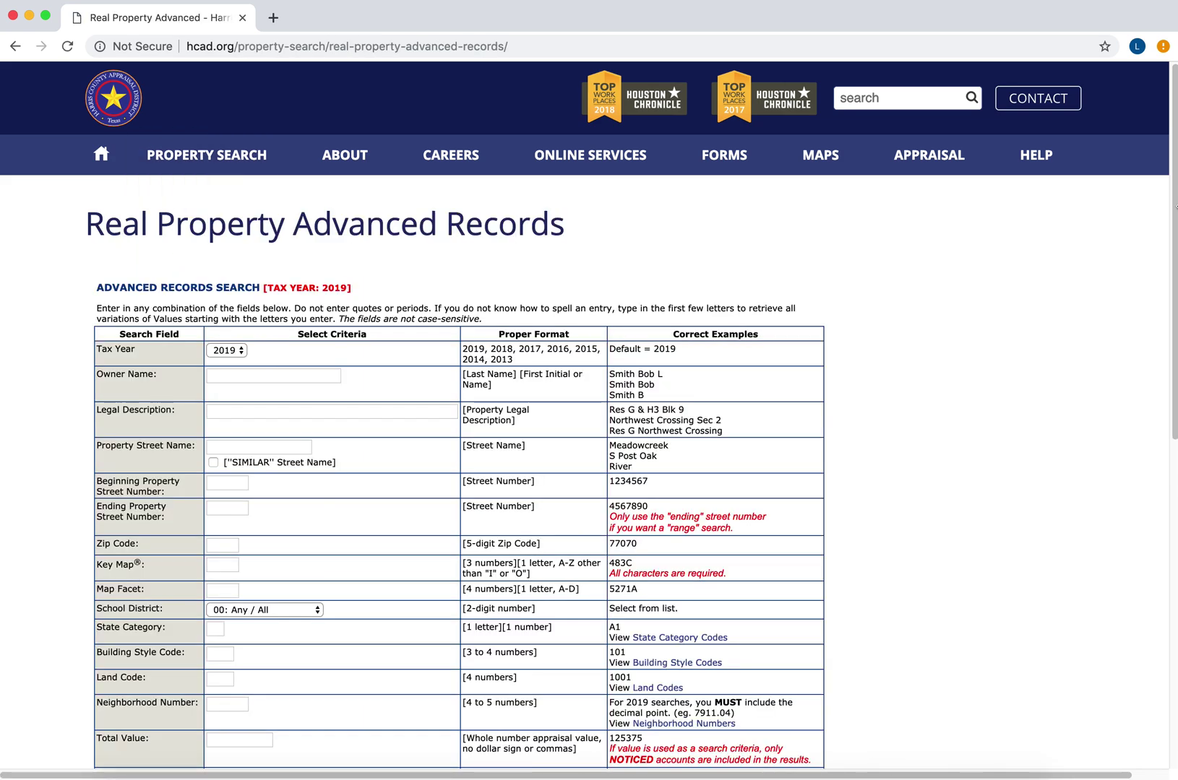
left_click_drag(1175, 205, 1176, 305)
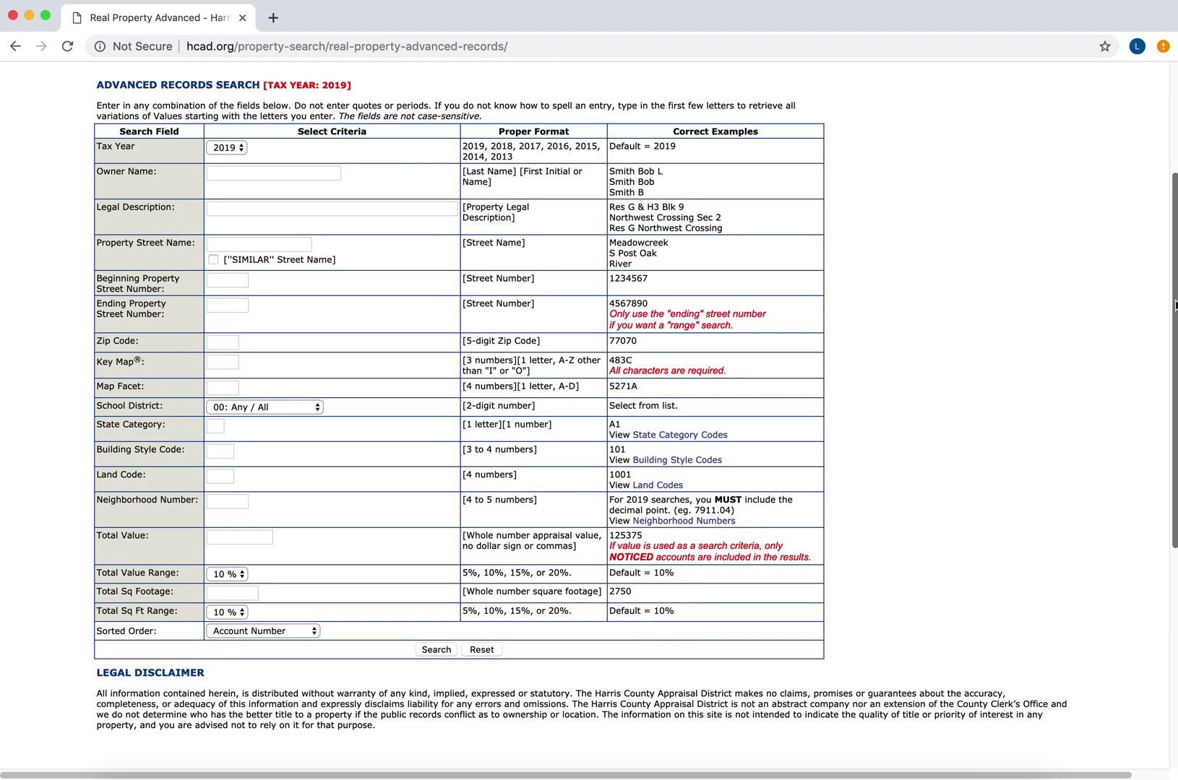
left_click(222, 388)
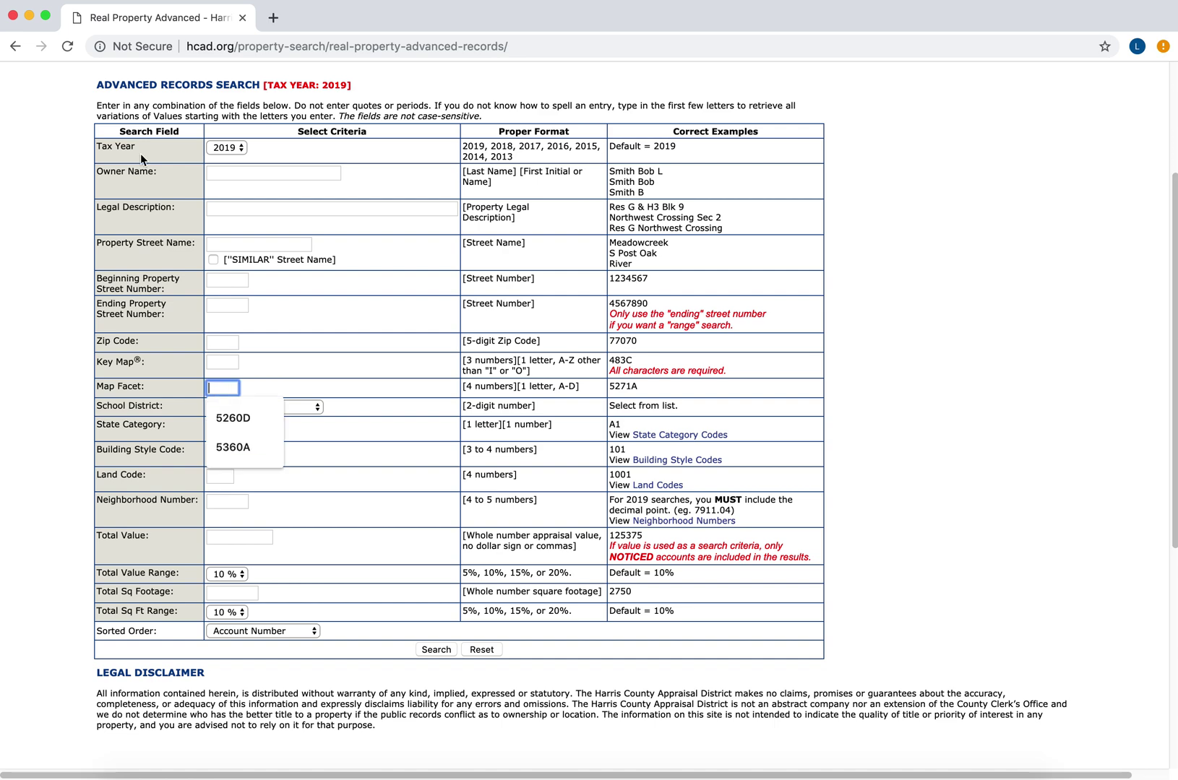
left_click(37, 2)
left_click(64, 75)
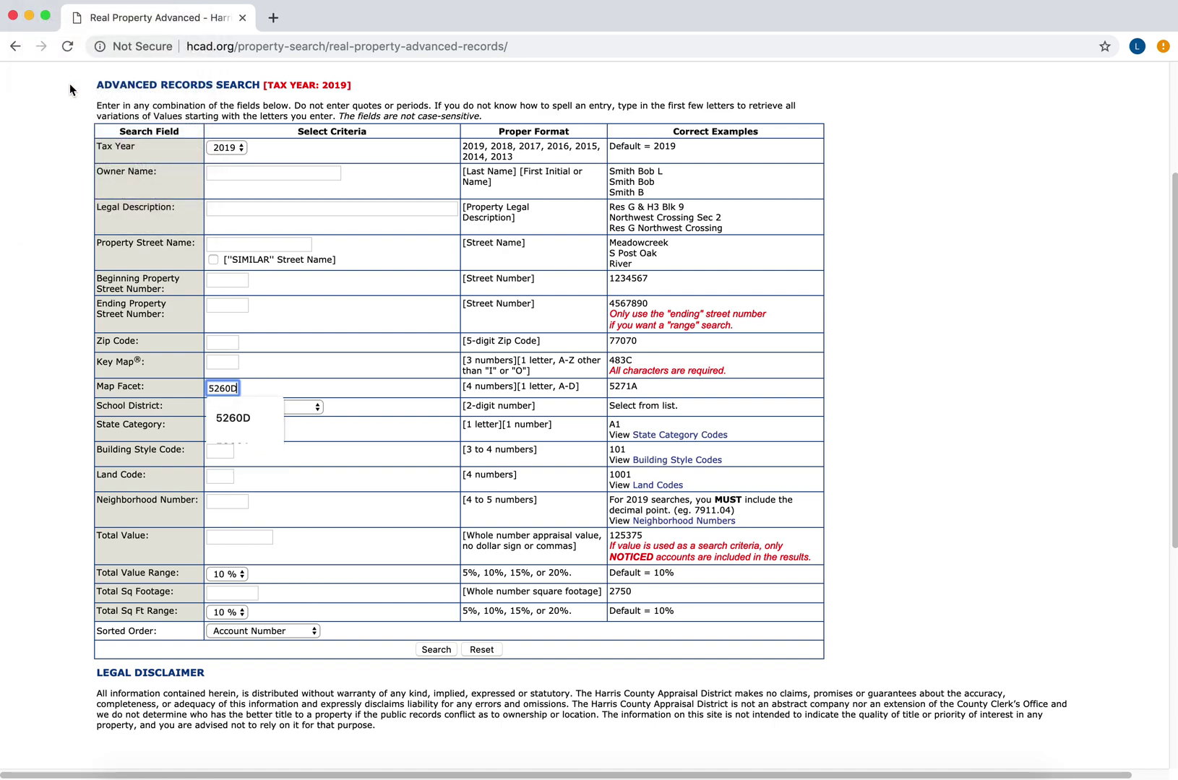
left_click(299, 270)
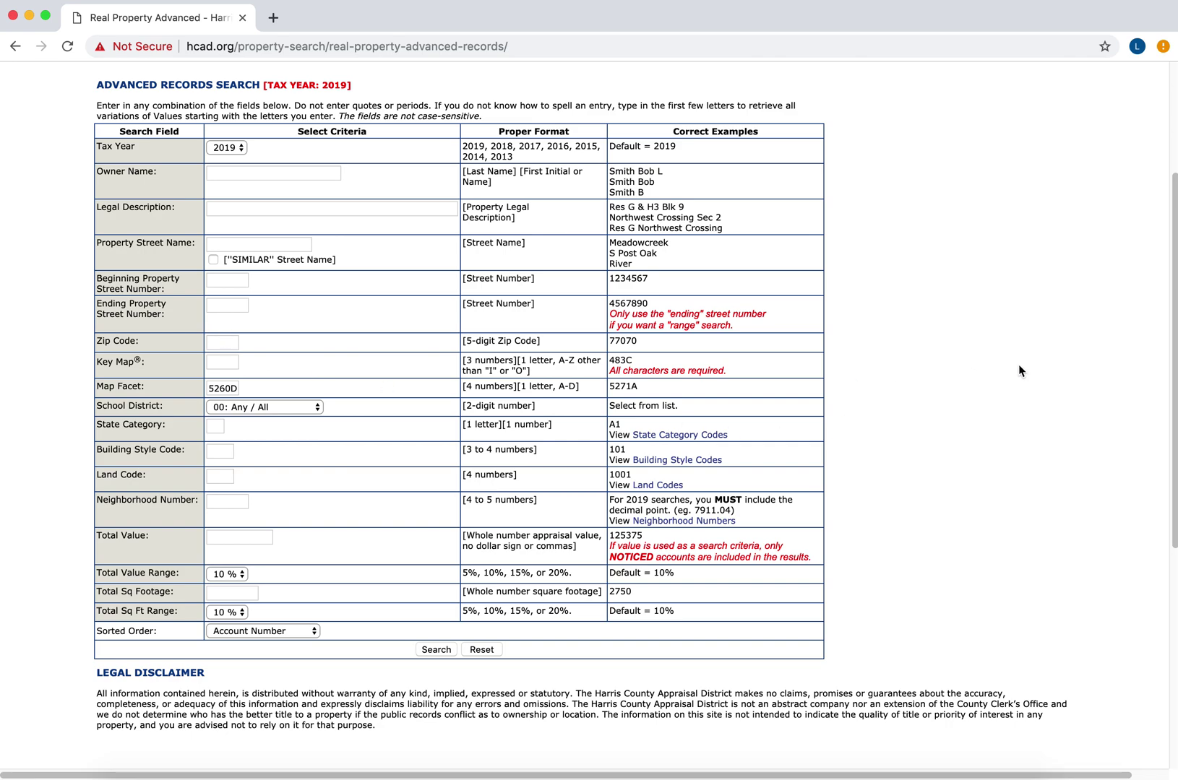
Fill Total Sq Footage with 1300 from the autofill suggestion.
scroll(1176, 408, "down", 2)
scroll(1175, 390, "up", 2)
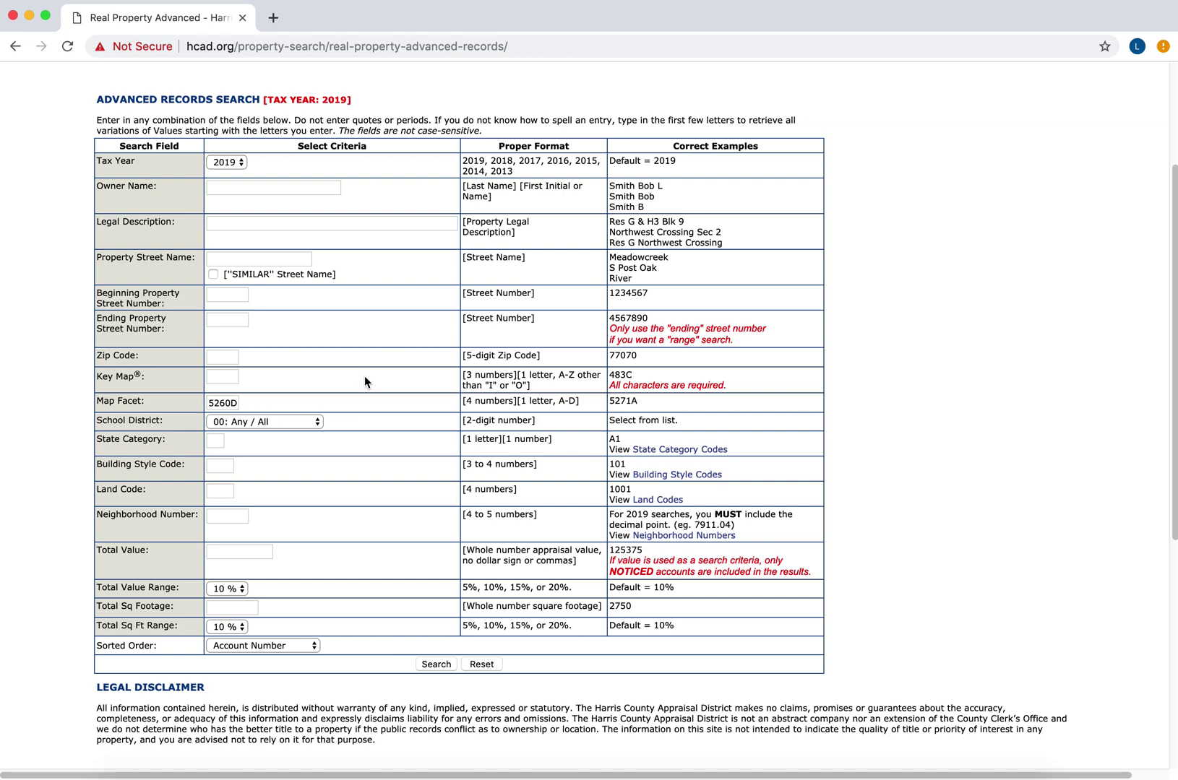
left_click(232, 605)
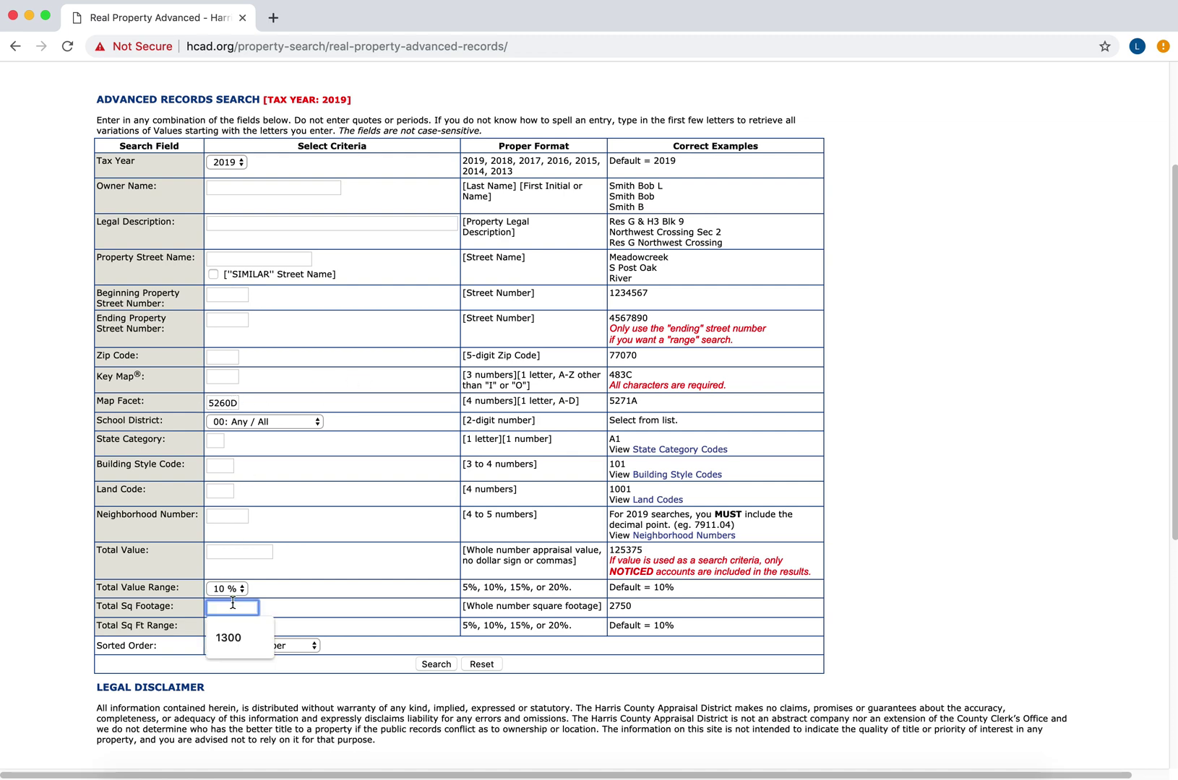
left_click(228, 638)
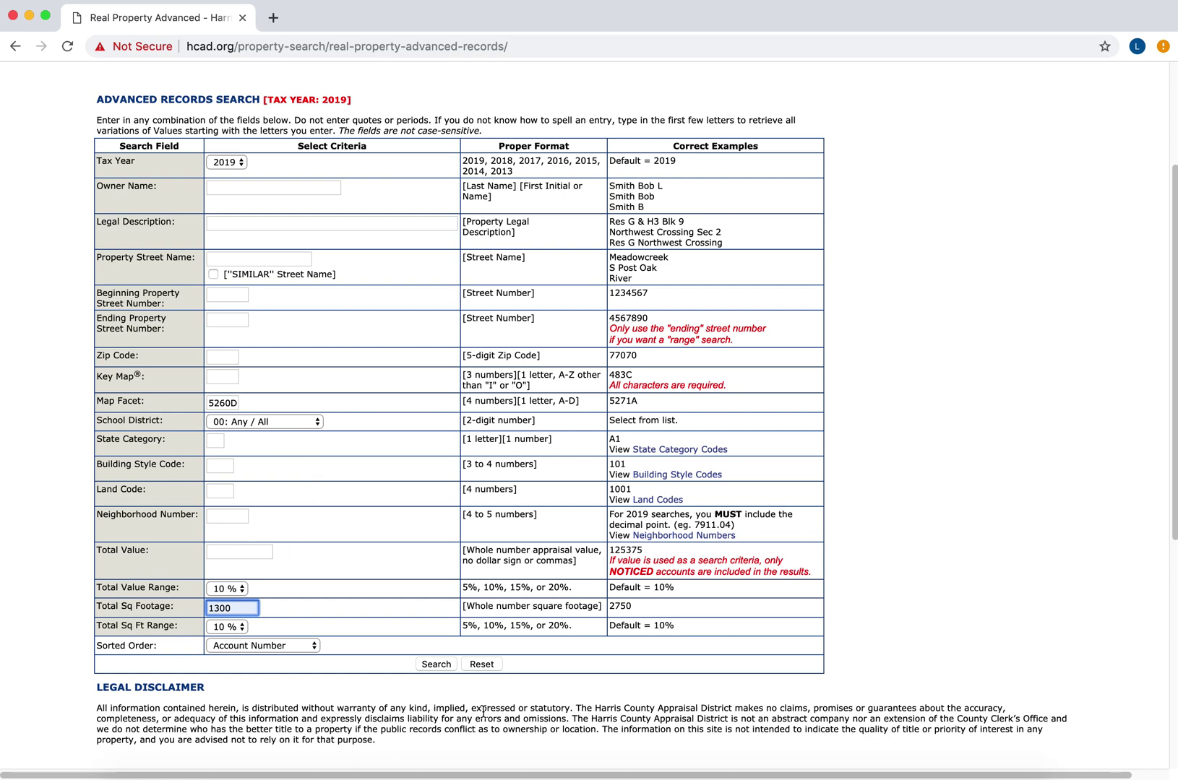
Run the search and scroll through the 184 matching properties.
left_click(434, 664)
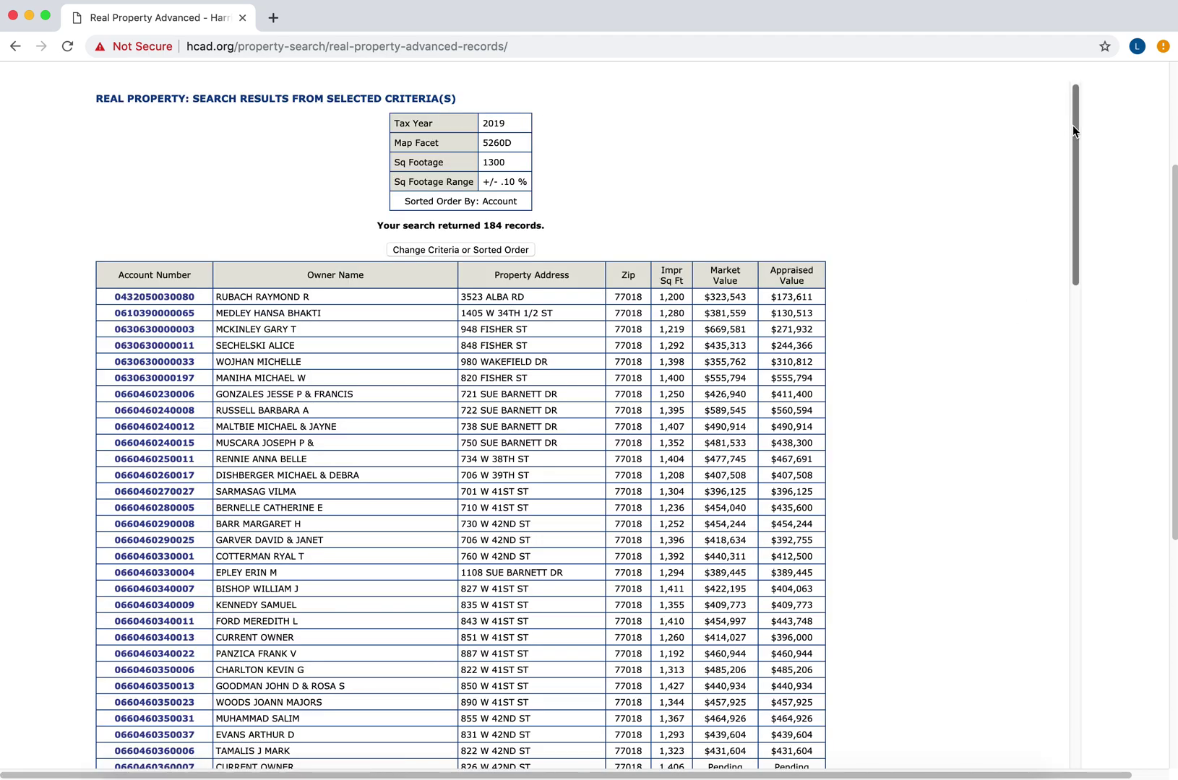
left_click_drag(1072, 125, 1065, 770)
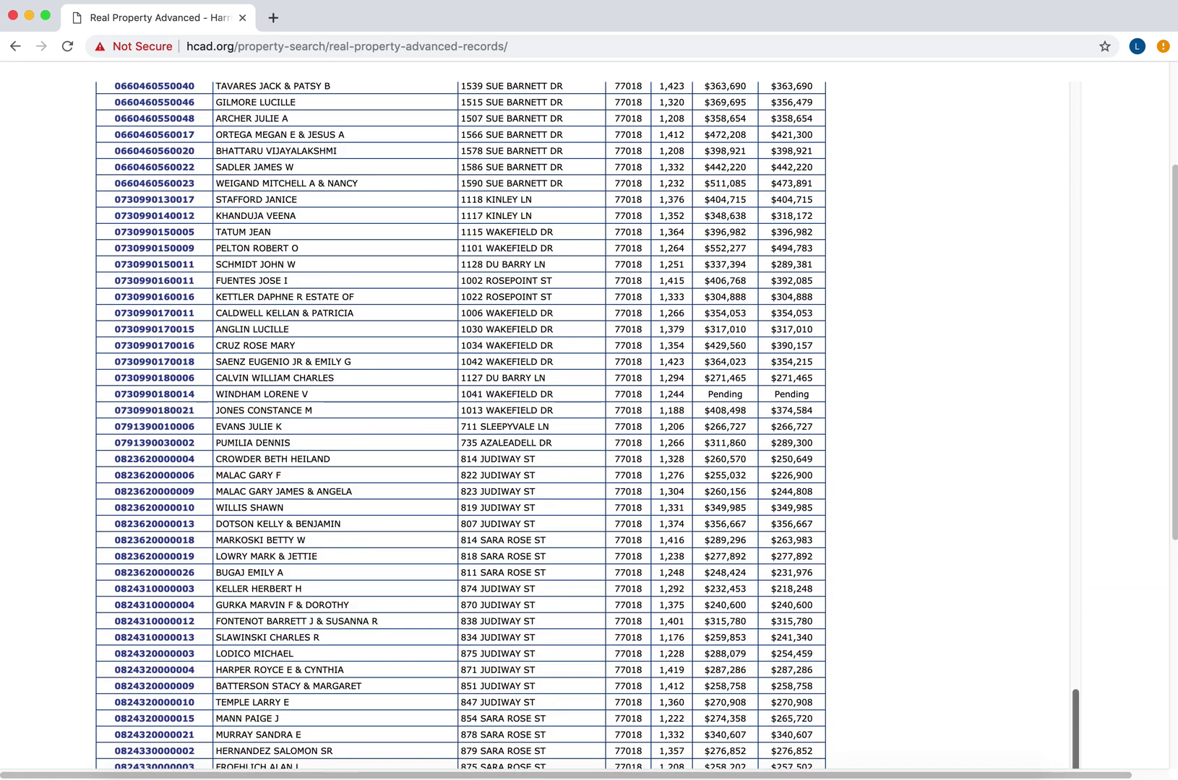
scroll(940, 434, "up", 20)
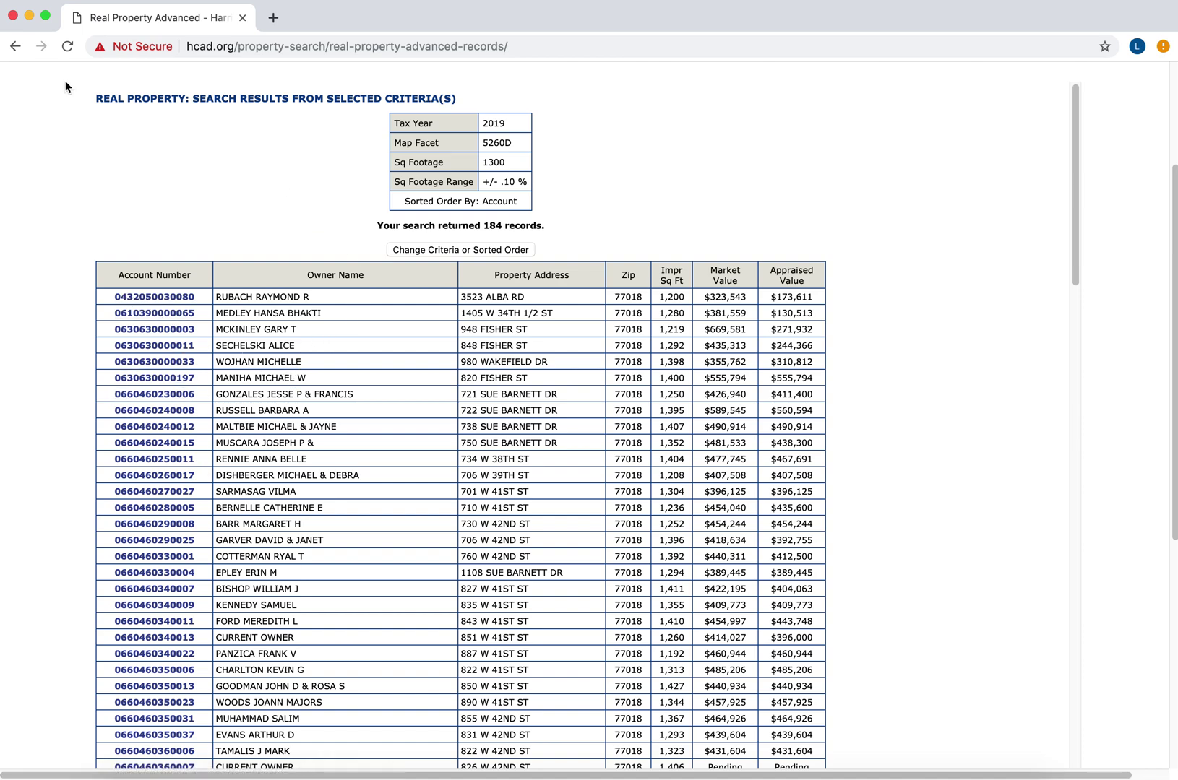
Go back to the search form and paste 5260D into Map Facet again.
left_click(16, 48)
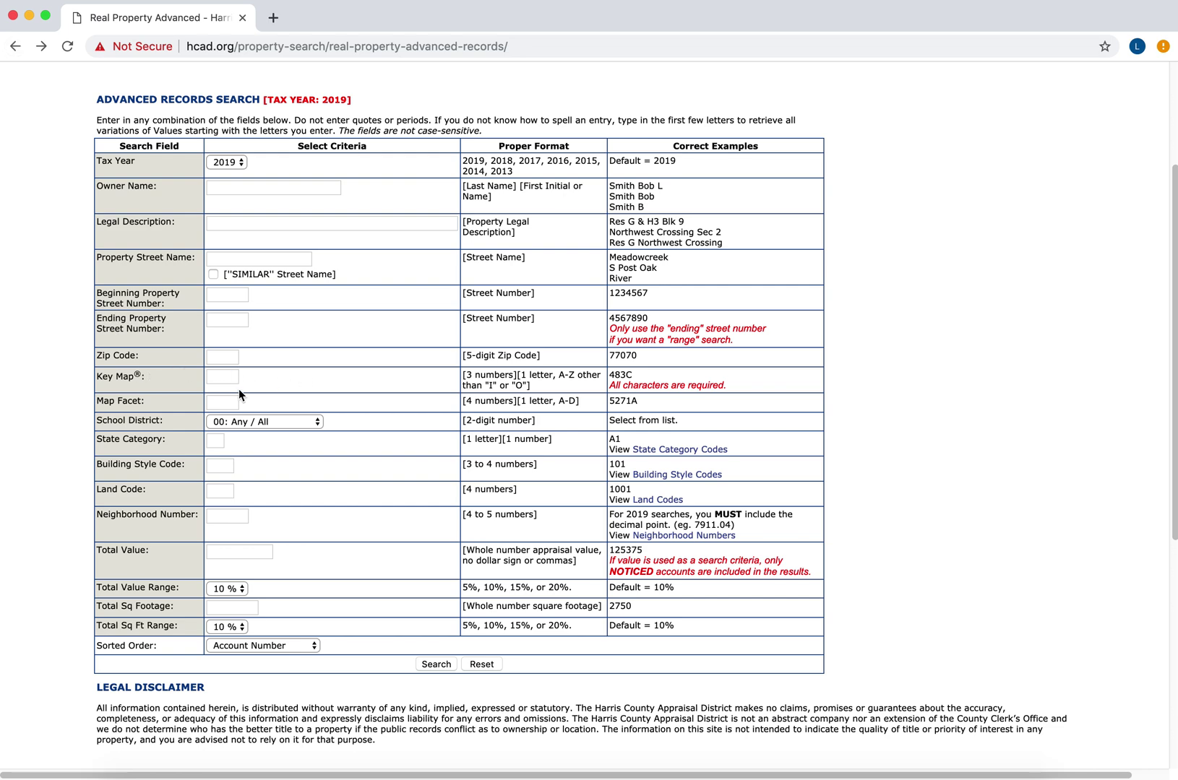
left_click(223, 401)
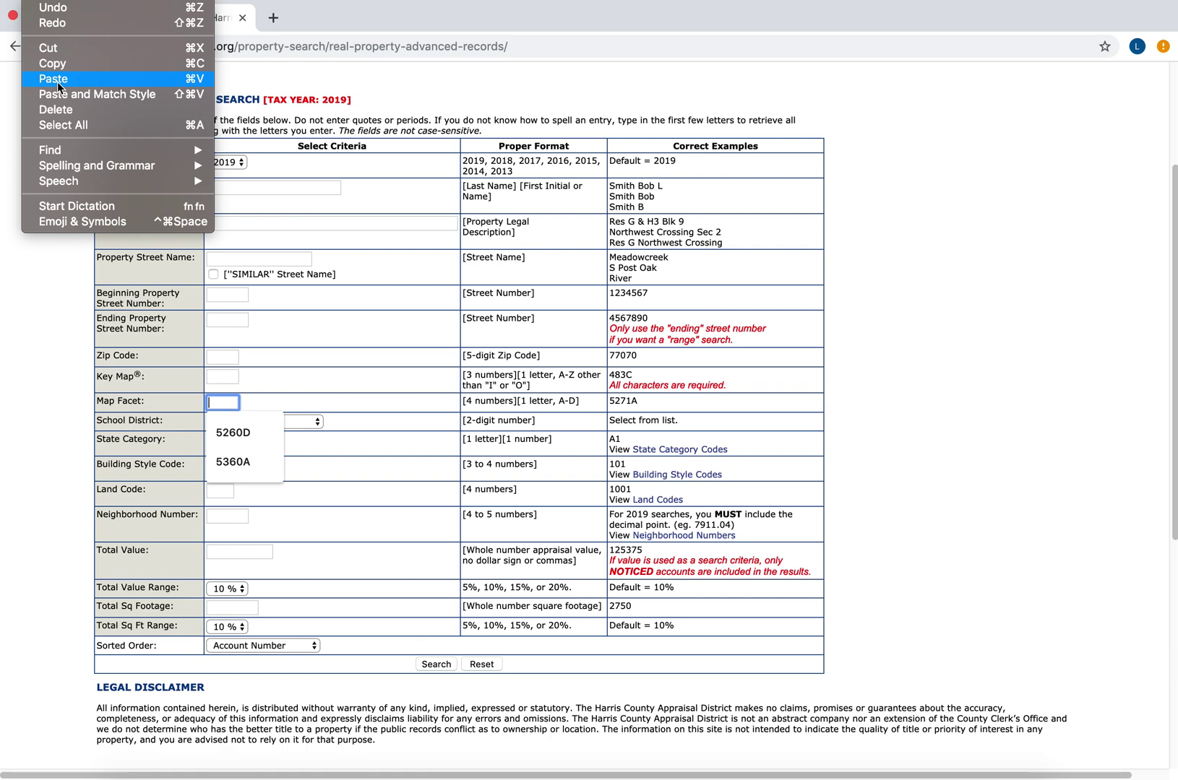
left_click(57, 82)
left_click(382, 361)
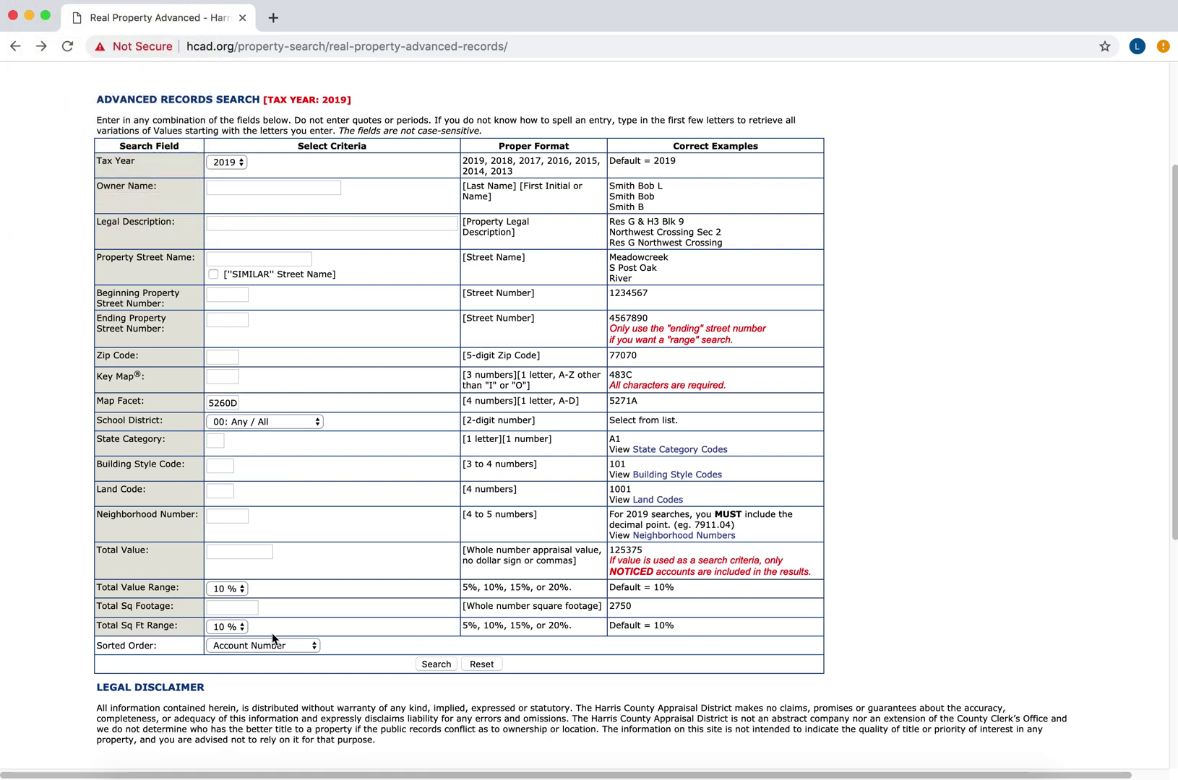
Enter 1300 for Total Sq Footage and 400000 for Total Value.
left_click(237, 607)
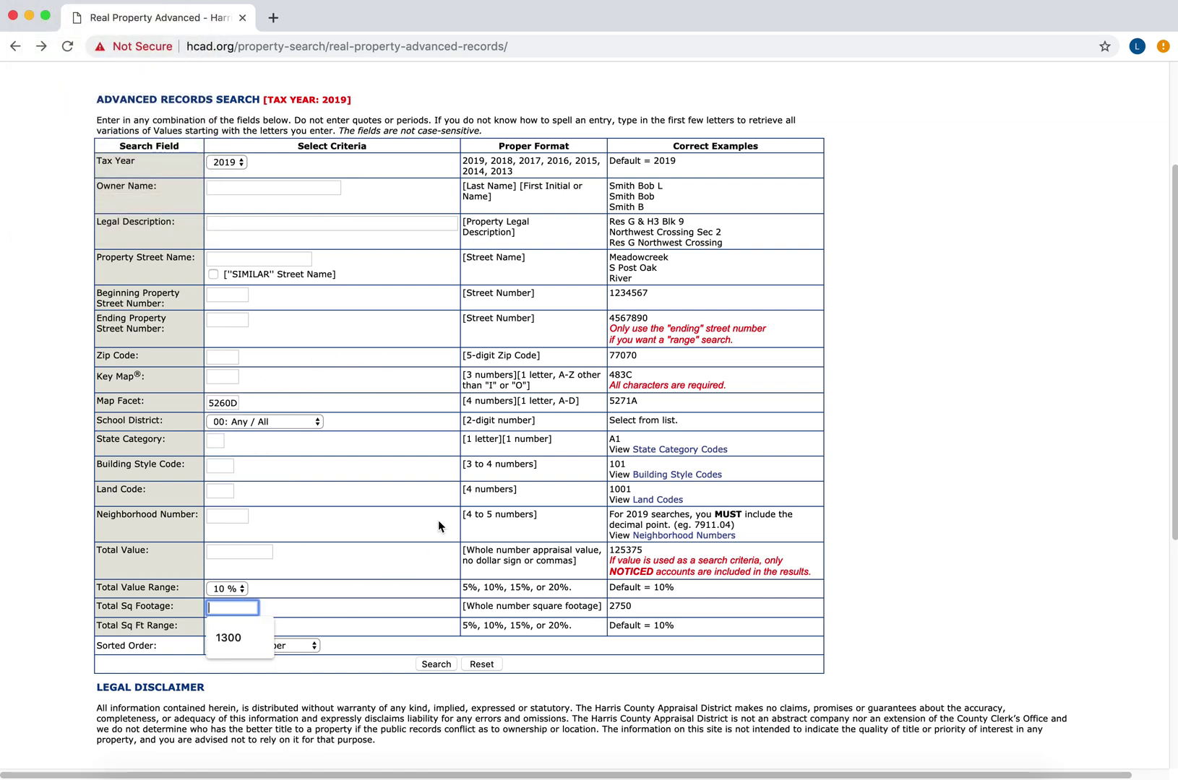
type("1300")
left_click(480, 383)
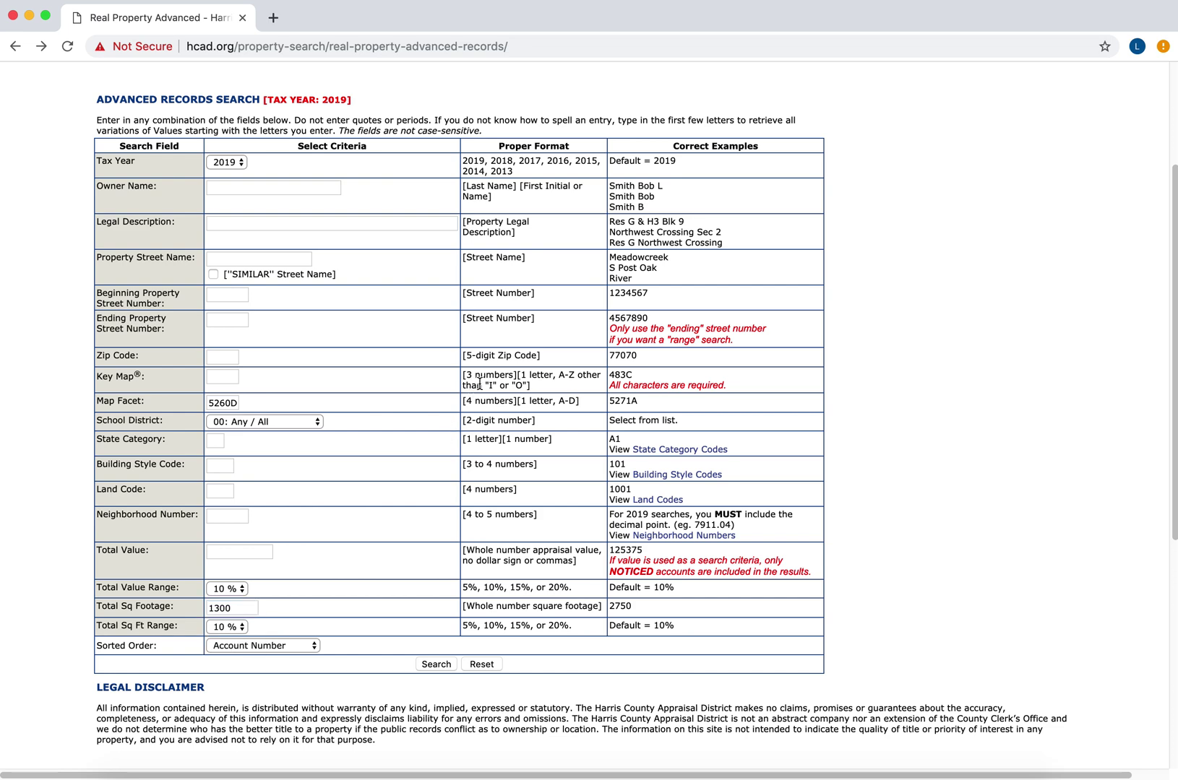
left_click(225, 551)
type("40000")
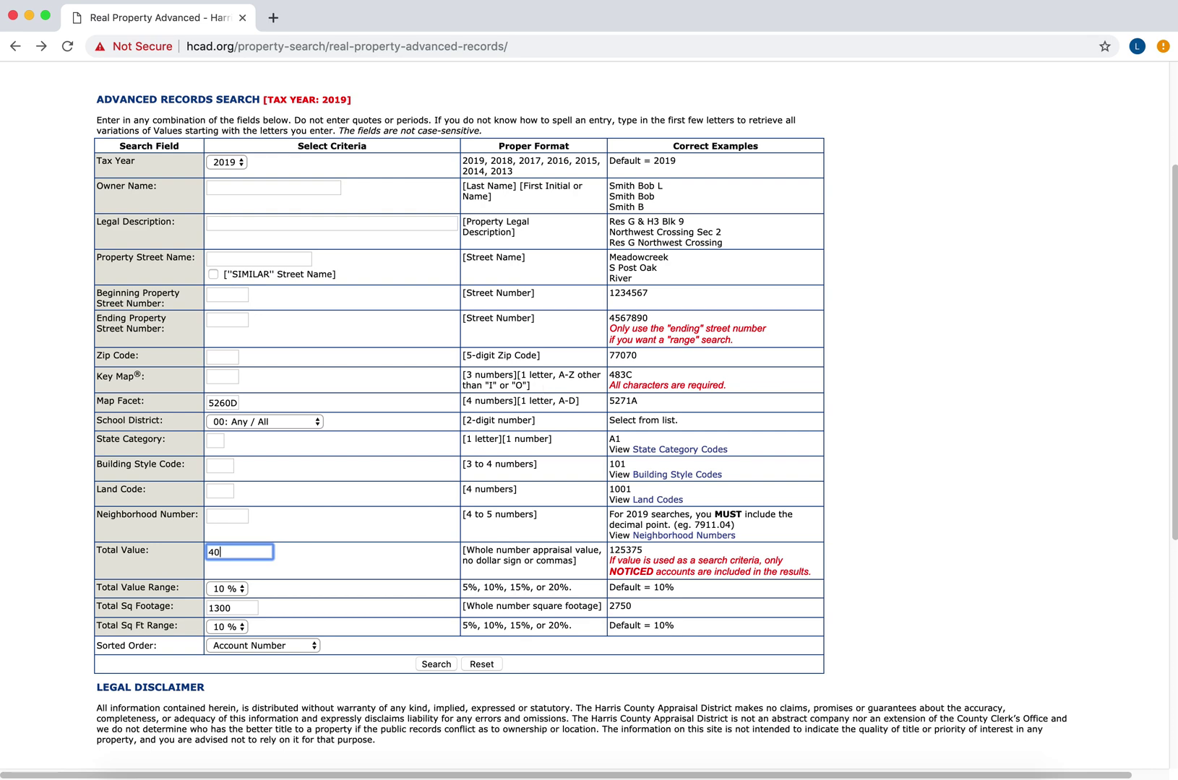
type("0")
left_click(339, 520)
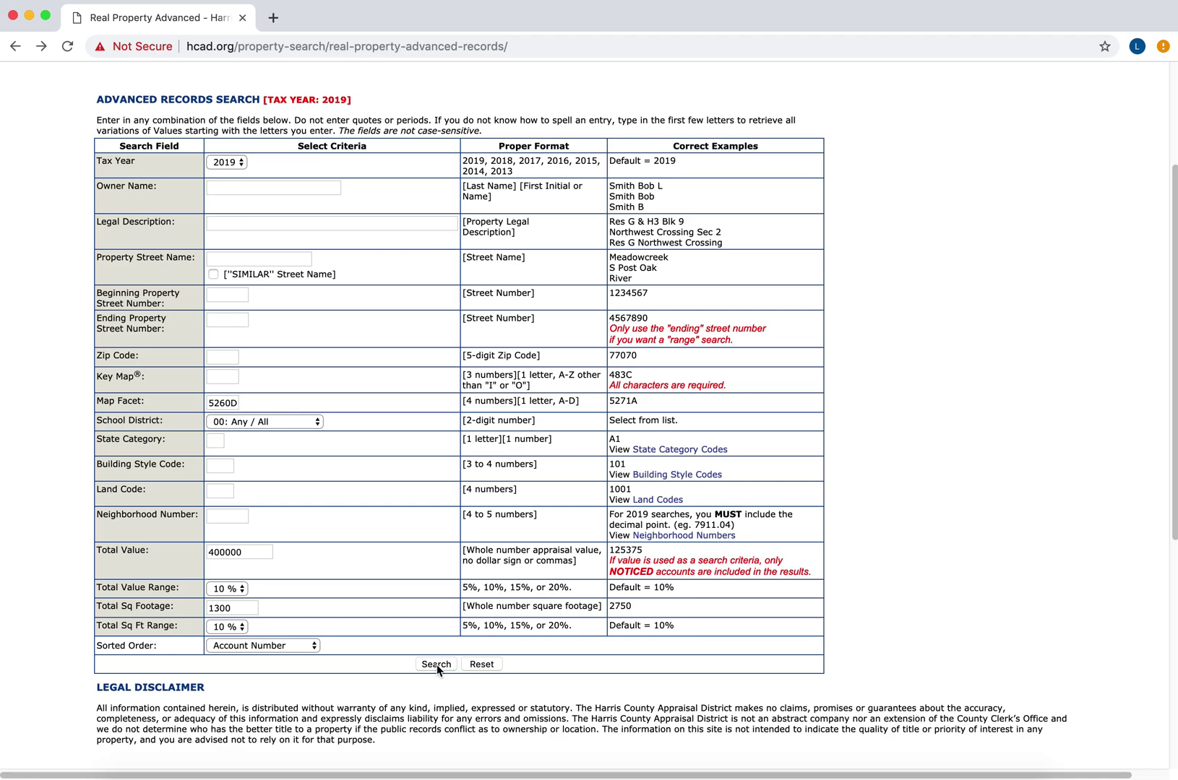
Search with the 400000 value, review the 84 results, and return to the form.
left_click(437, 665)
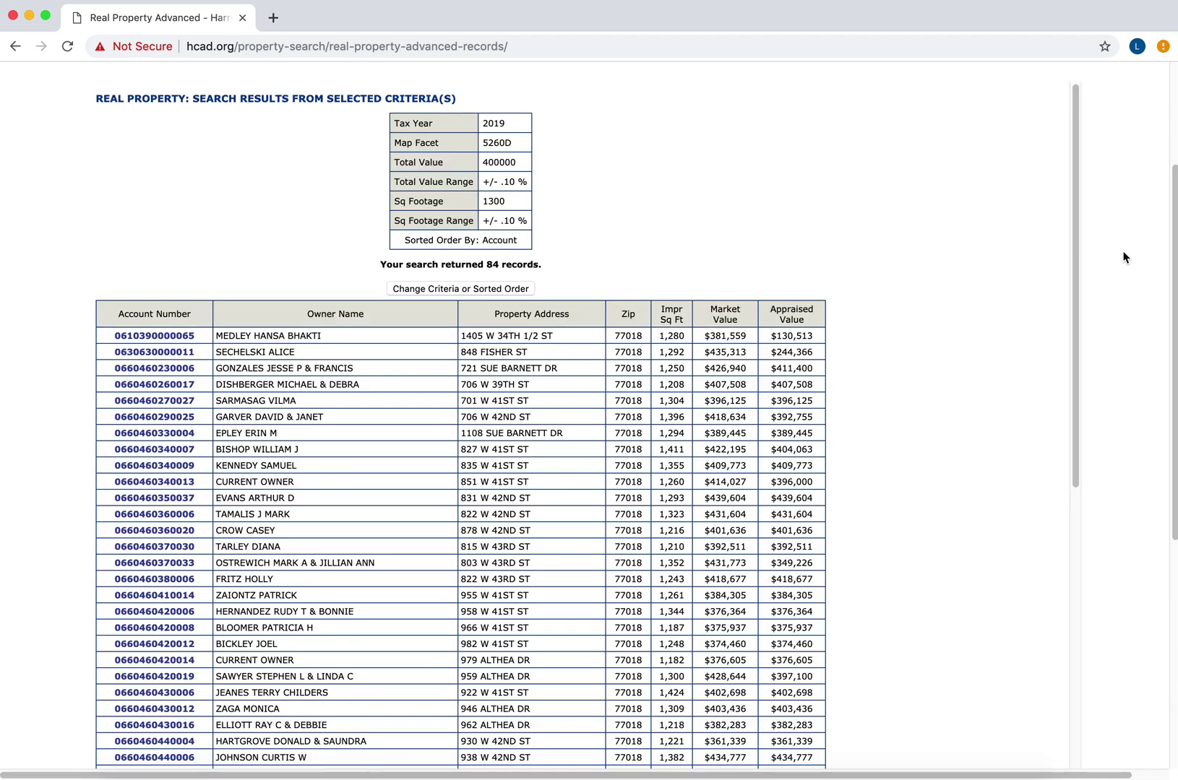
left_click_drag(1074, 353, 1026, 96)
left_click(15, 46)
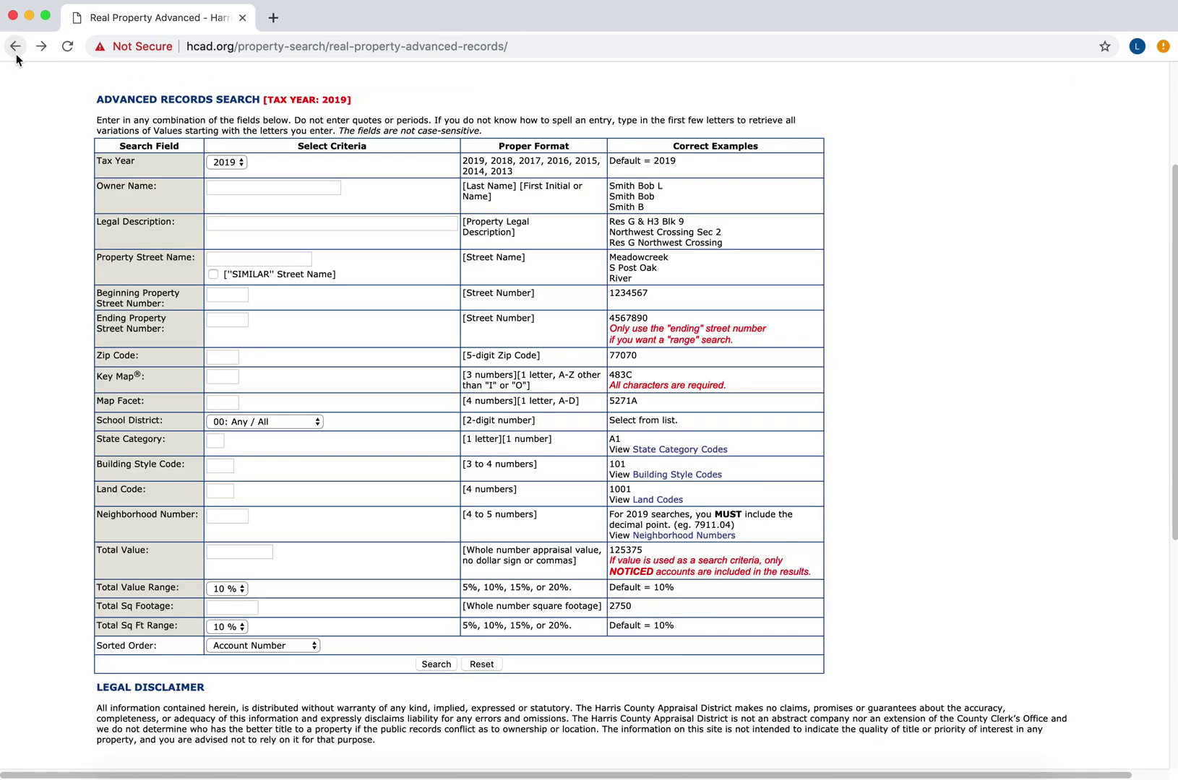